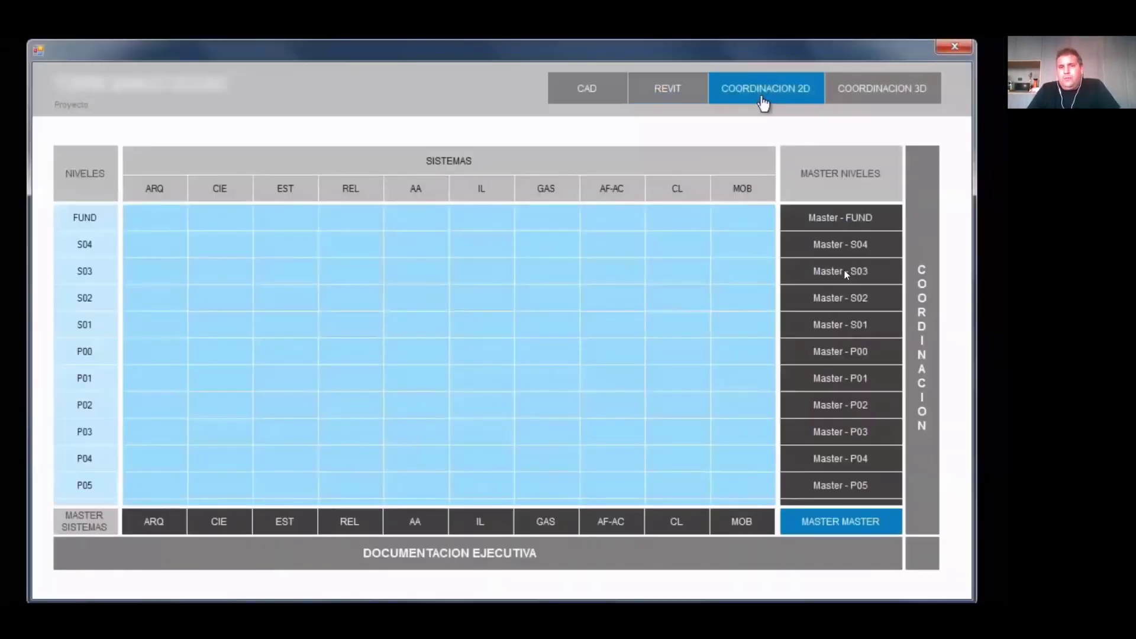
Step: Pause the BIMBOX demonstration video at the COORDINACION 3D matrix and resume its playback
mouse_move(812, 241)
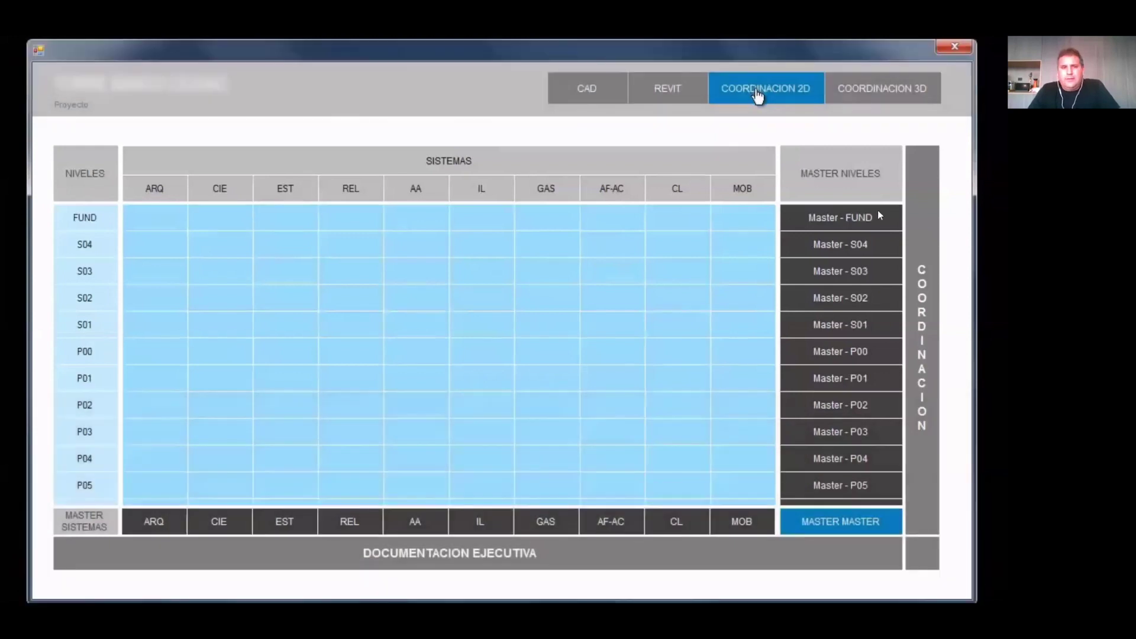
mouse_move(317, 355)
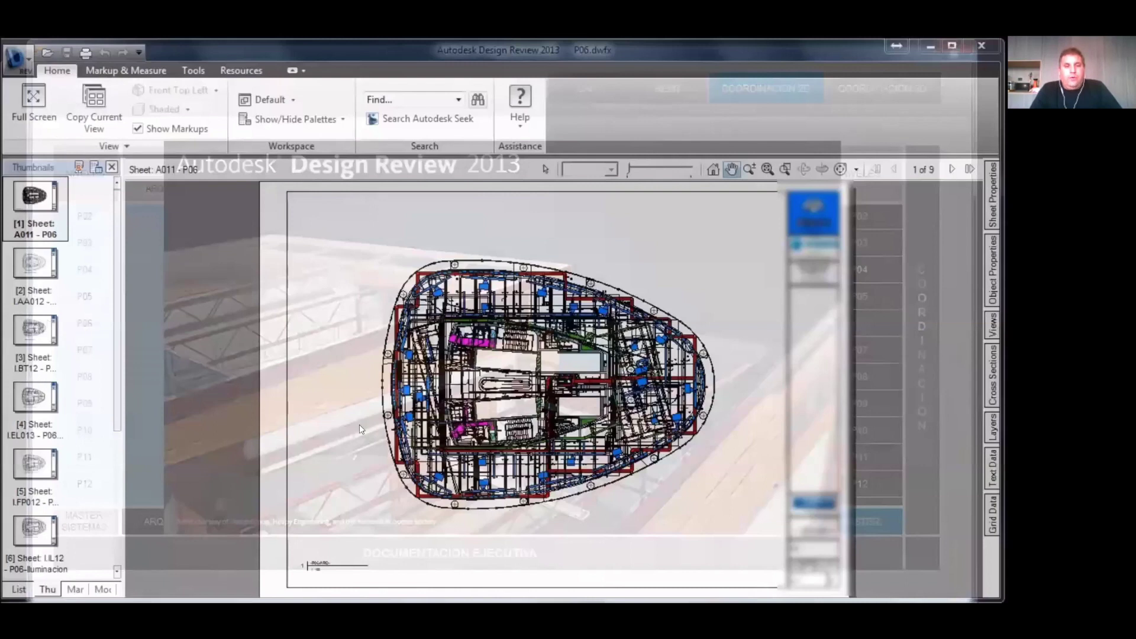
mouse_move(40, 500)
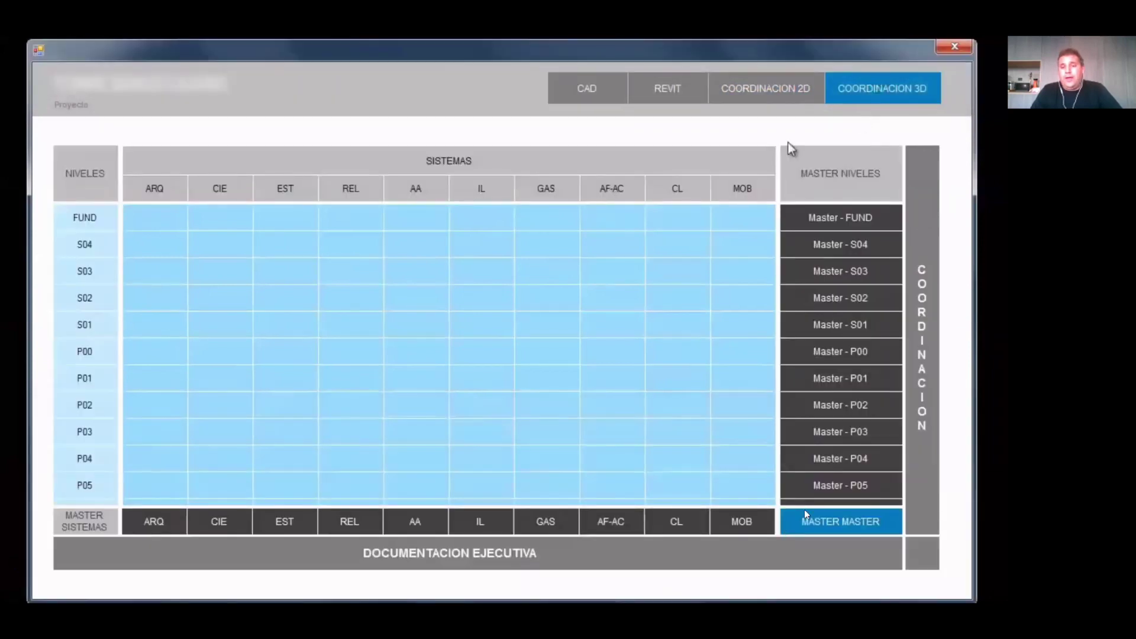
mouse_move(970, 371)
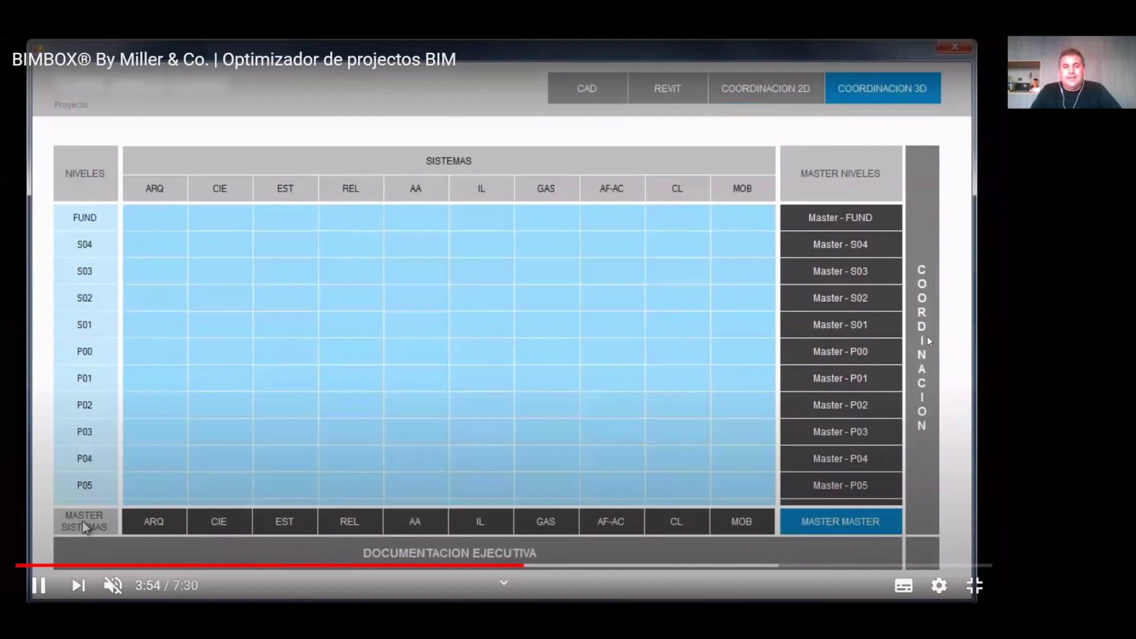
click(551, 378)
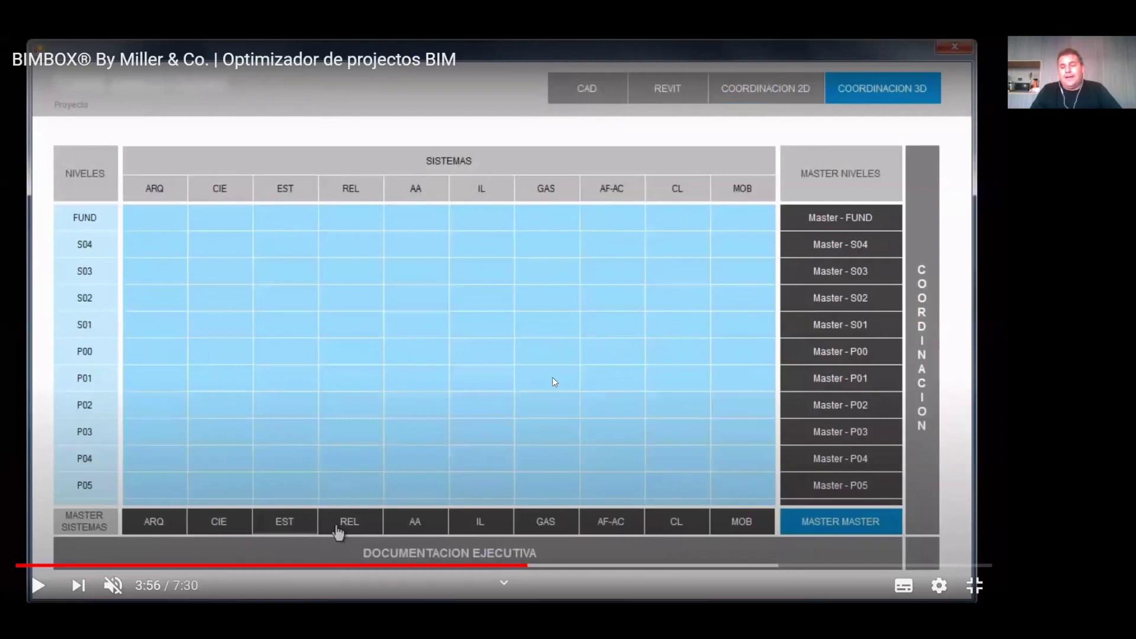
click(890, 104)
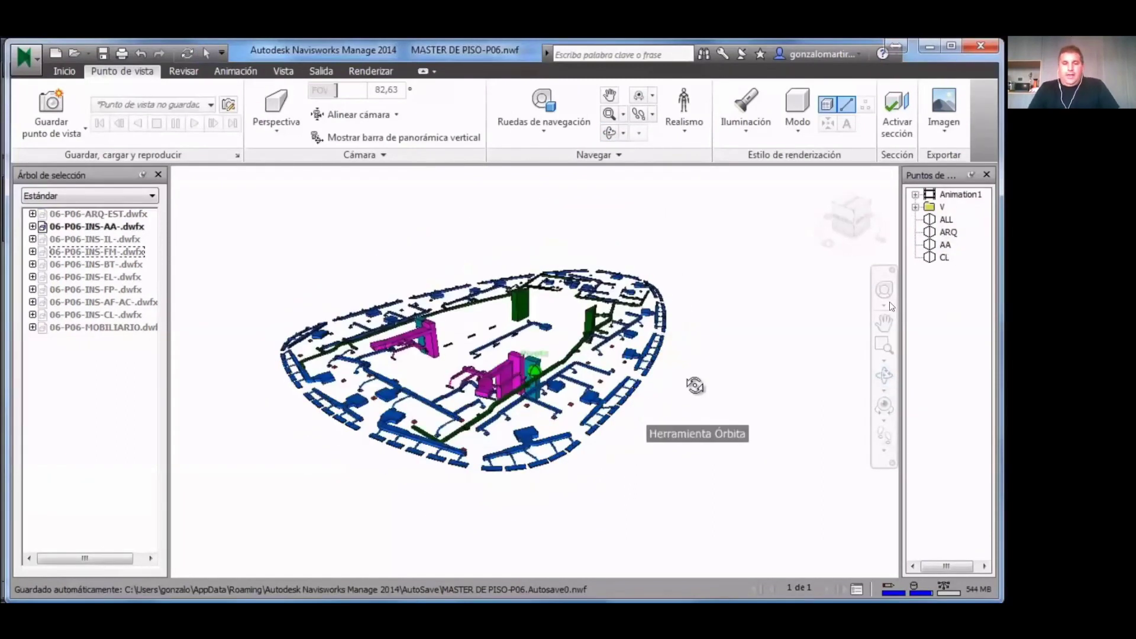
Step: Show the P20 saved viewpoint from the MASTER-PISOS folder and inspect the floor model from above, below and the side
mouse_move(569, 457)
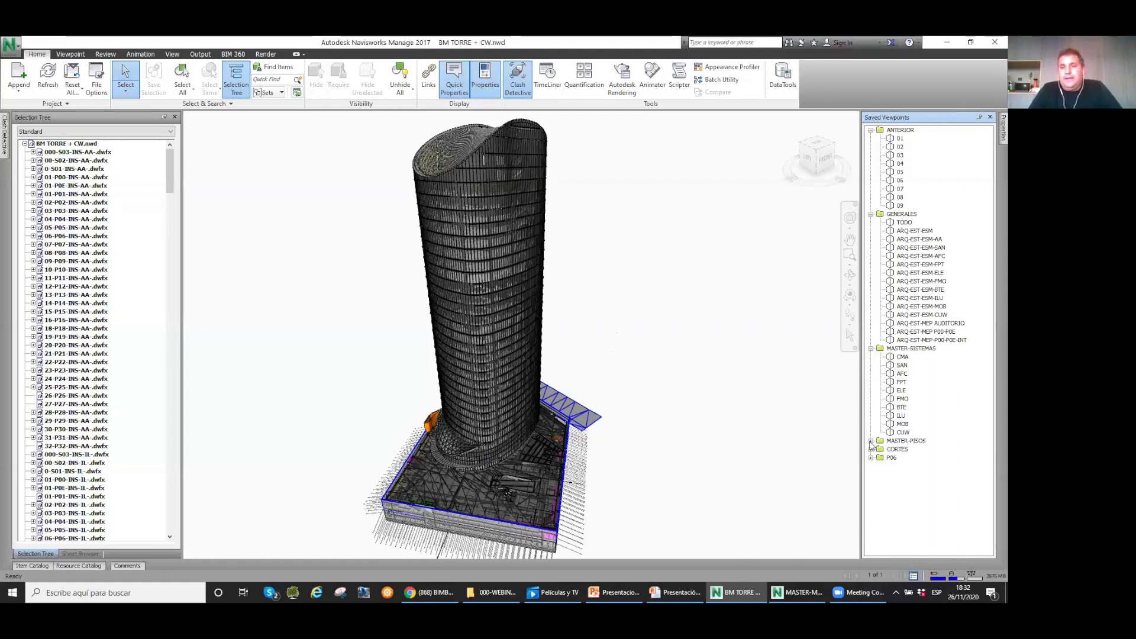
double_click(904, 441)
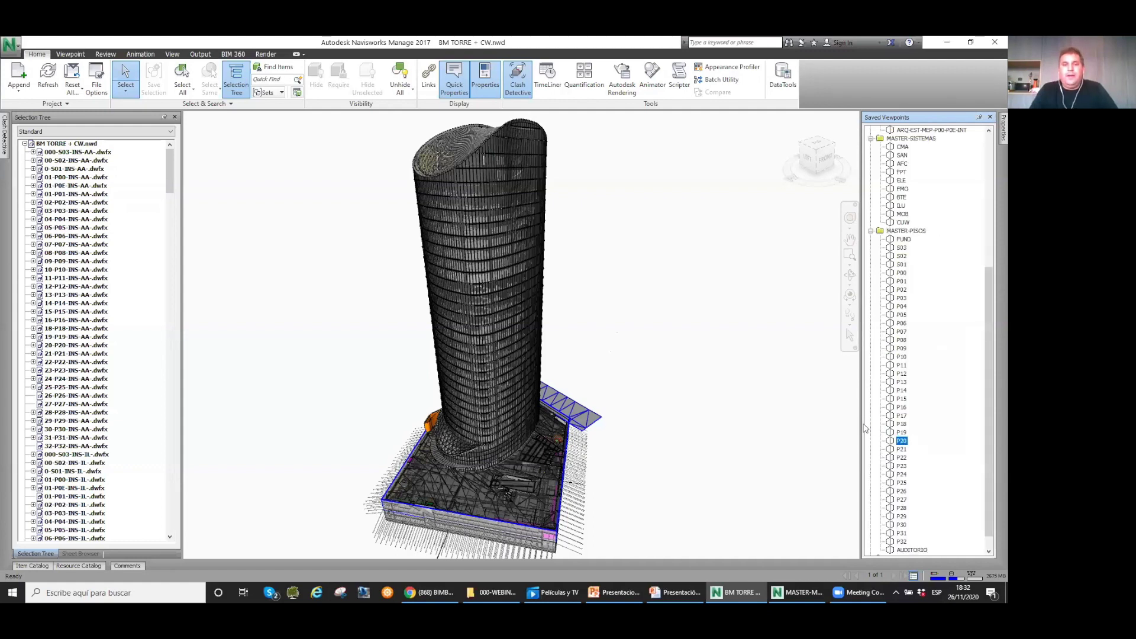
scroll(550, 287, up, 5)
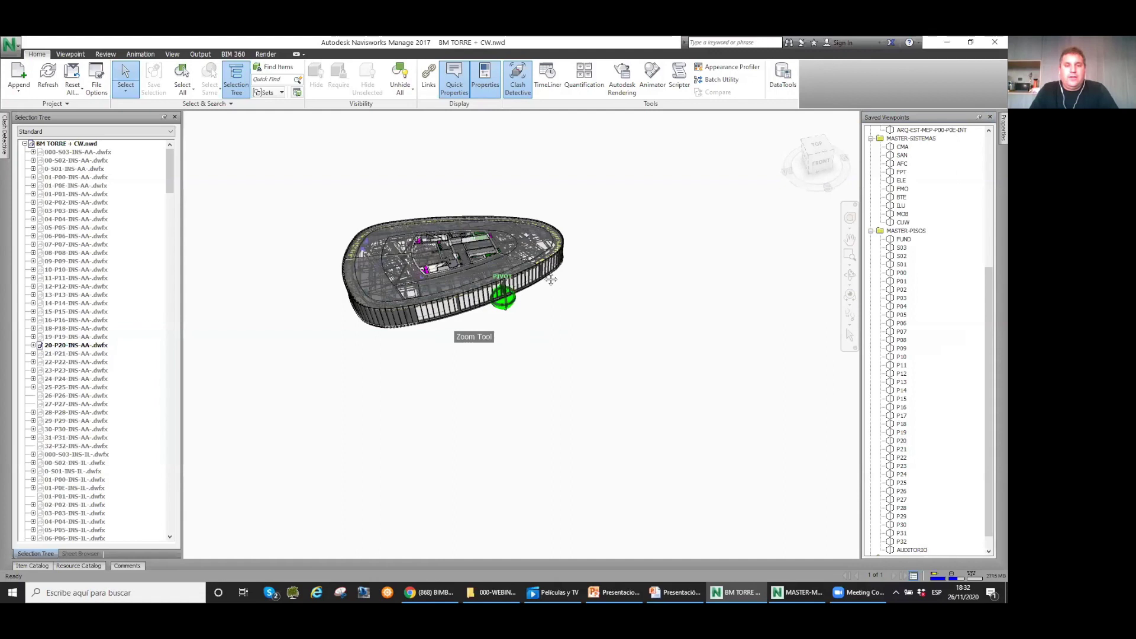
scroll(535, 339, up, 3)
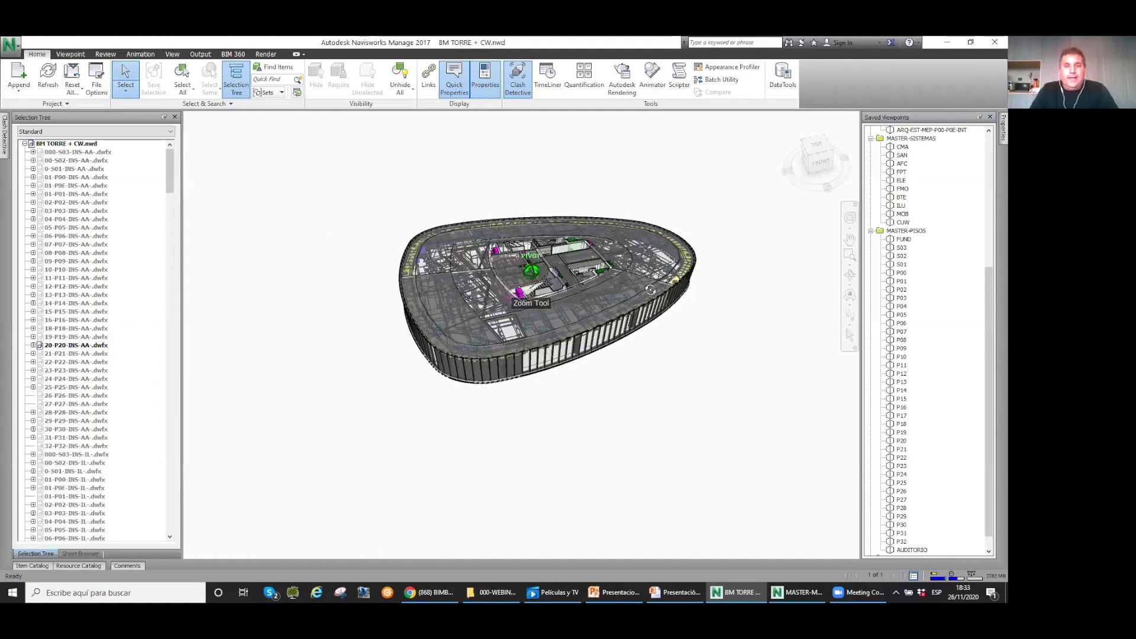
scroll(650, 289, up, 1)
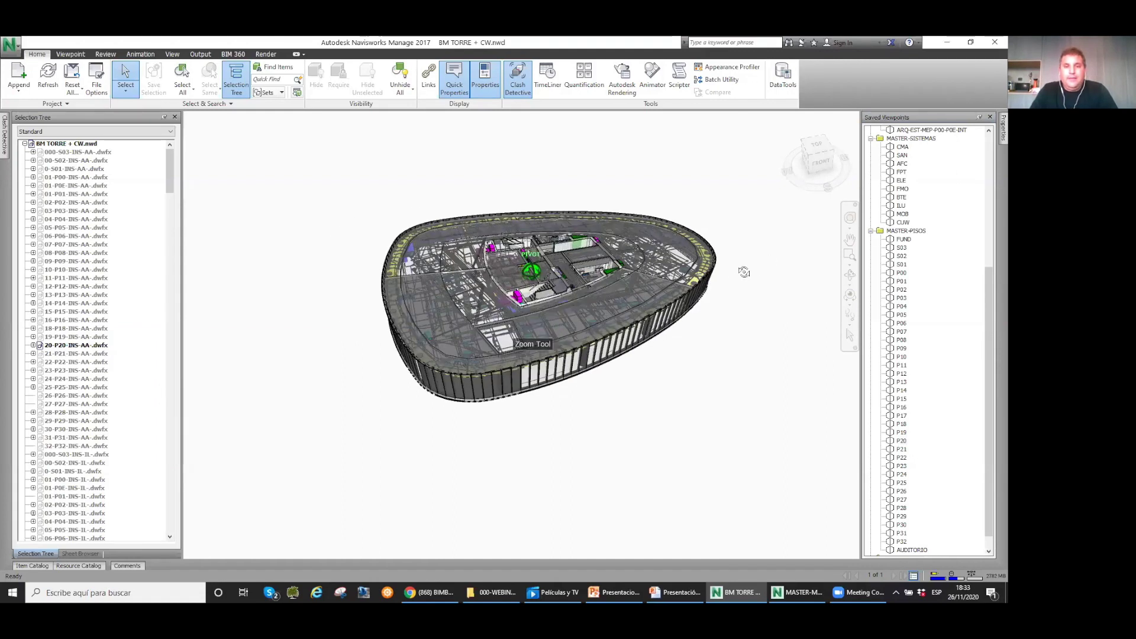
drag(743, 272, 872, 330)
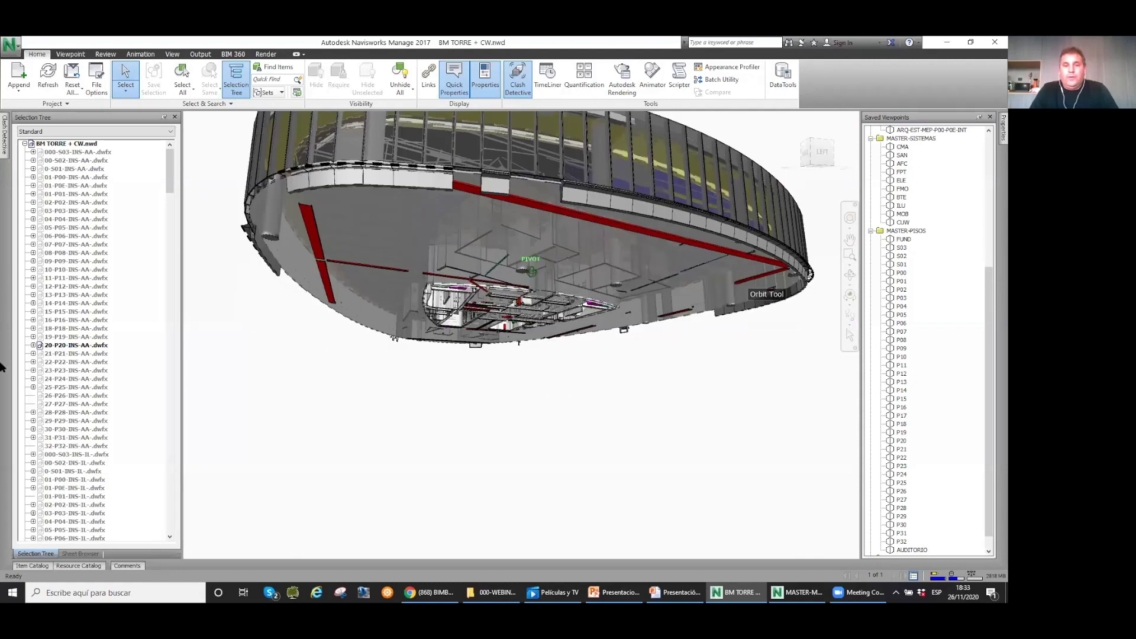
drag(2, 362, 14, 338)
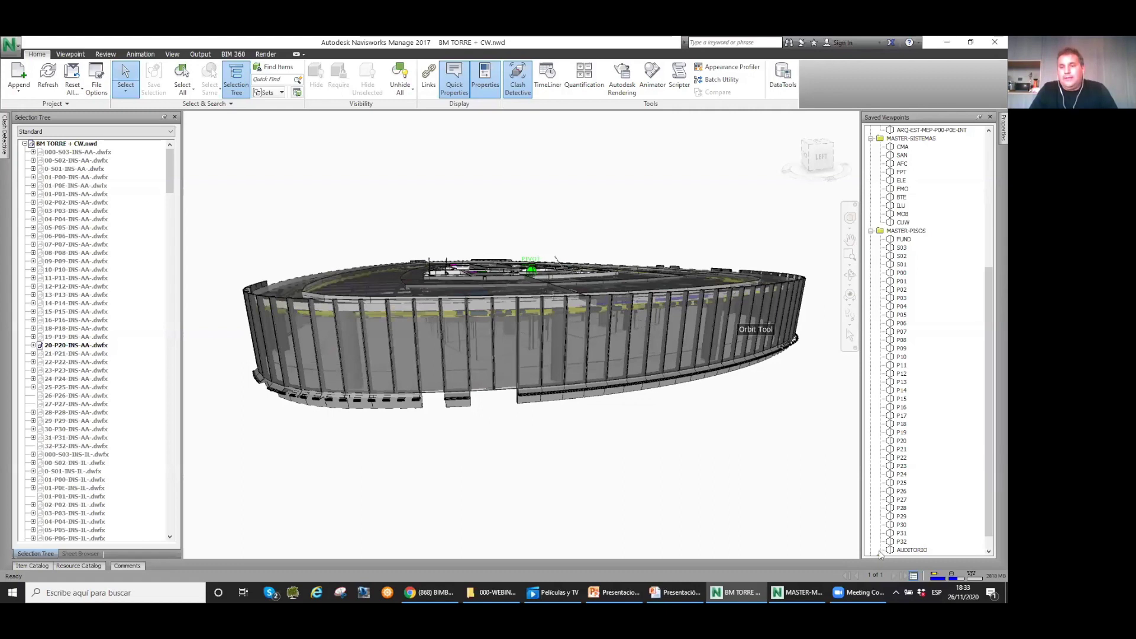
Step: Go through the P06 floor's saved viewpoints ALL, ARQ-EST, AAC, ILU, FMO and BTE to view each discipline's model
click(885, 525)
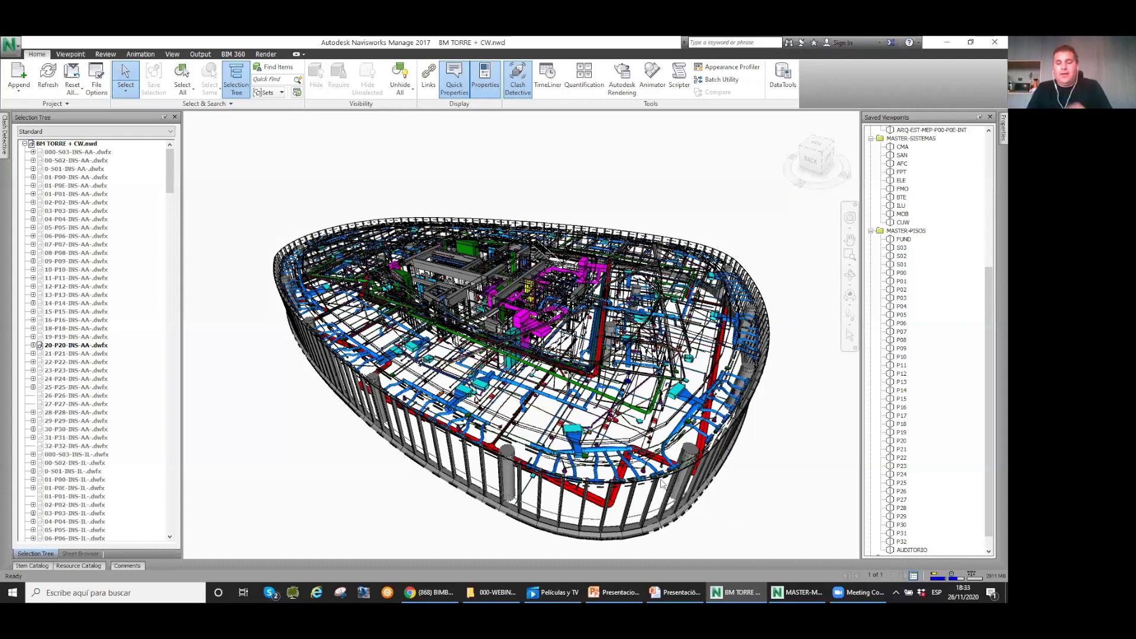
scroll(946, 473, down, 5)
click(947, 497)
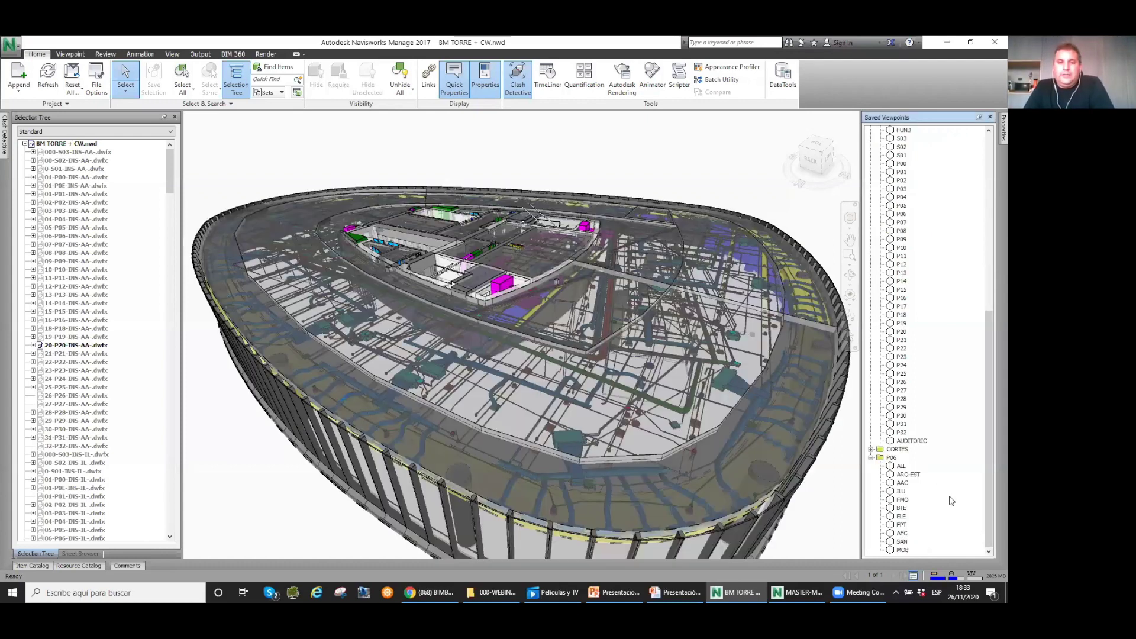
click(917, 466)
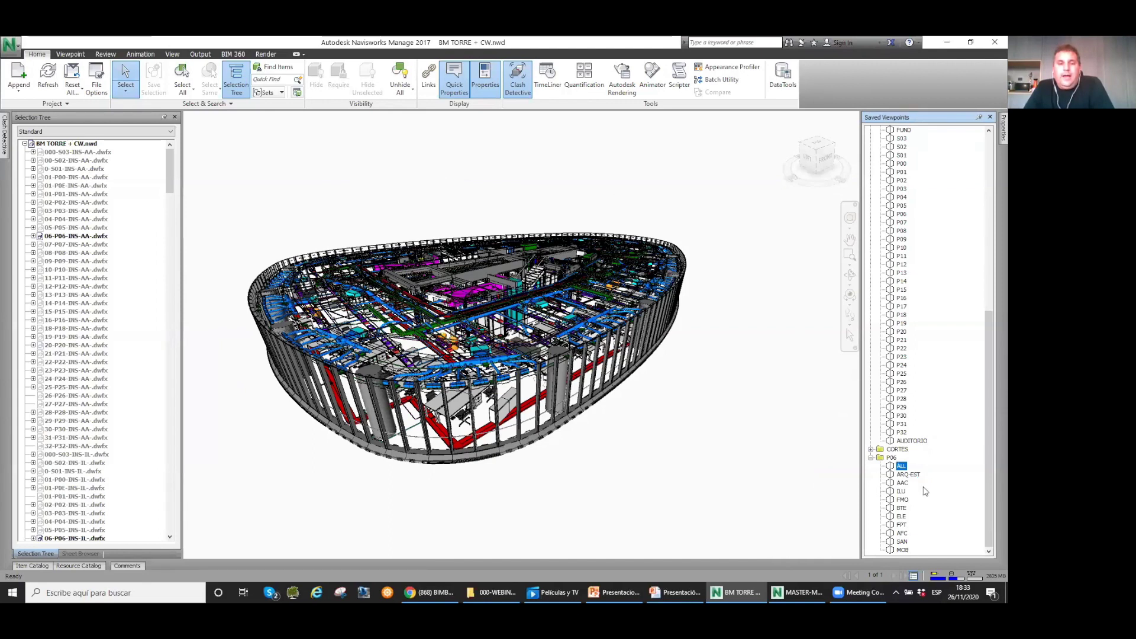
key(Down)
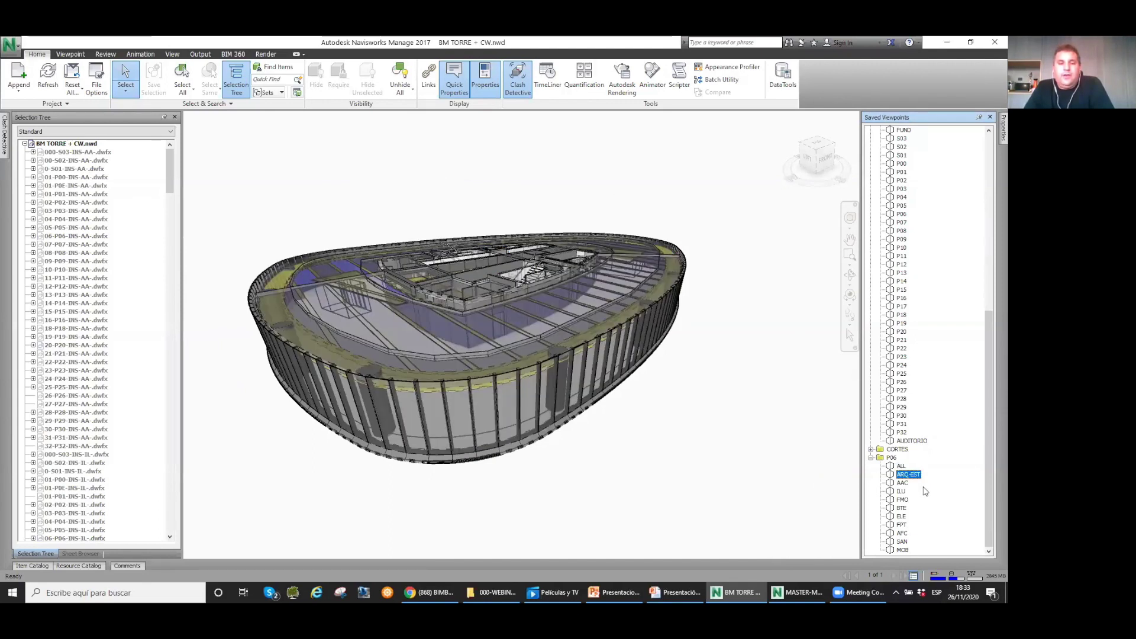
key(Down)
key(Down)
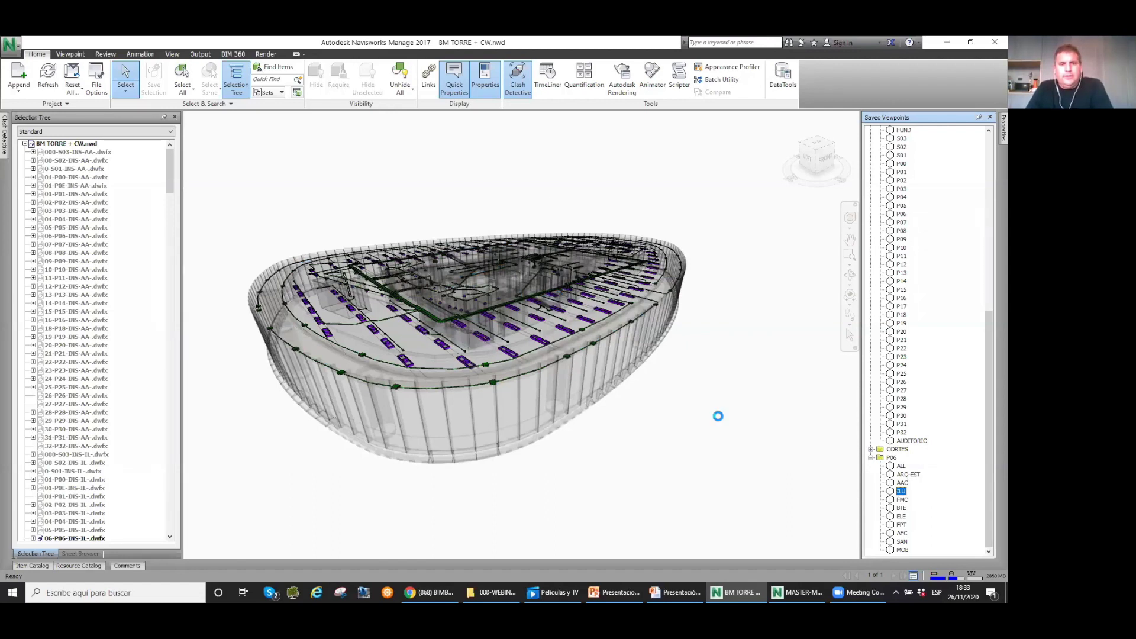
key(Down)
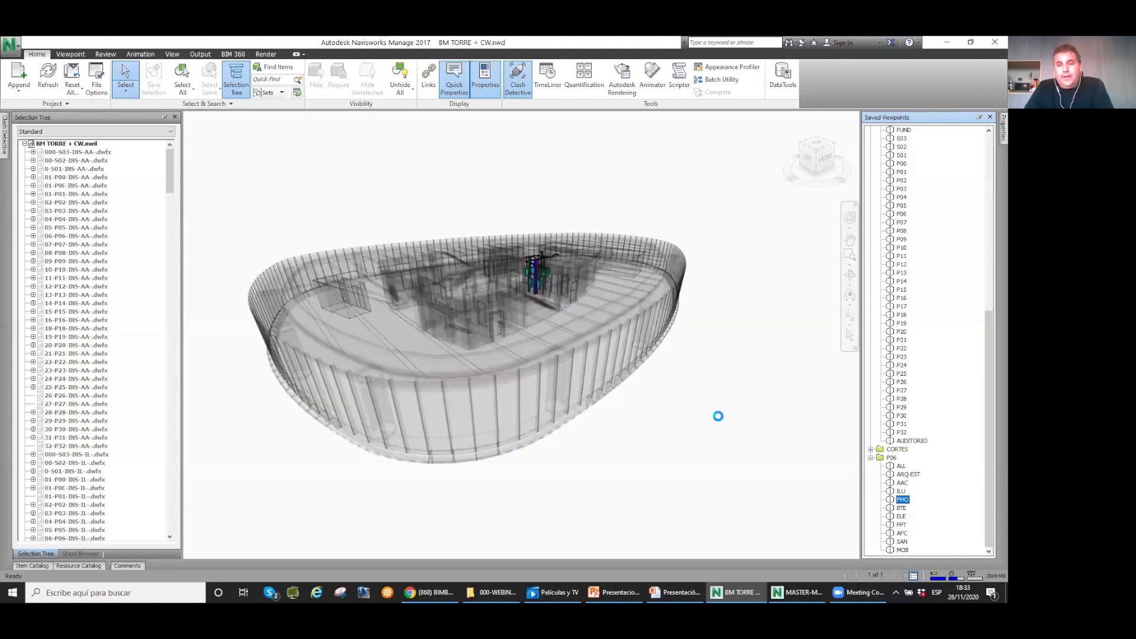
key(Down)
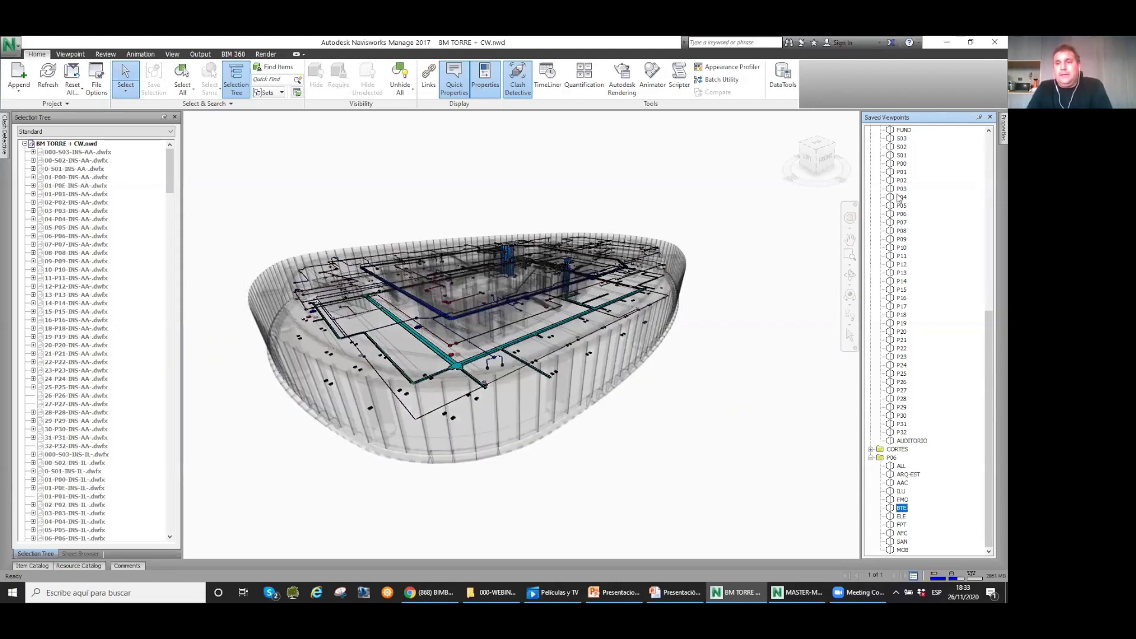
Step: Show the SAN and CMA viewpoints from MASTER-SISTEMAS and inspect the tower's CMA ductwork up close
scroll(900, 388, up, 13)
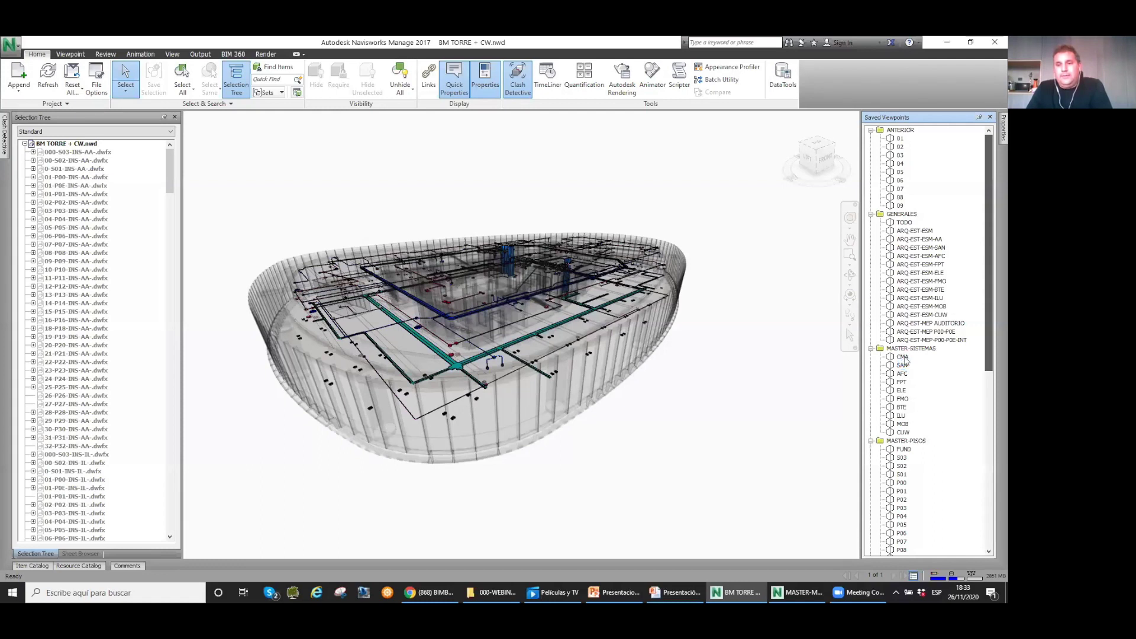
click(901, 365)
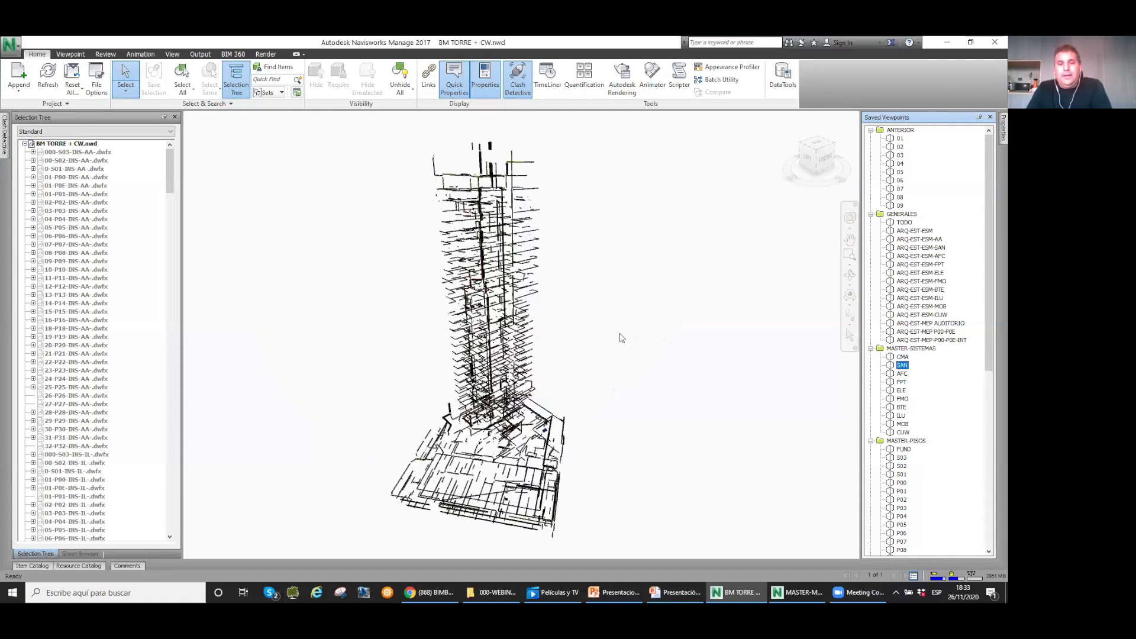
key(Up)
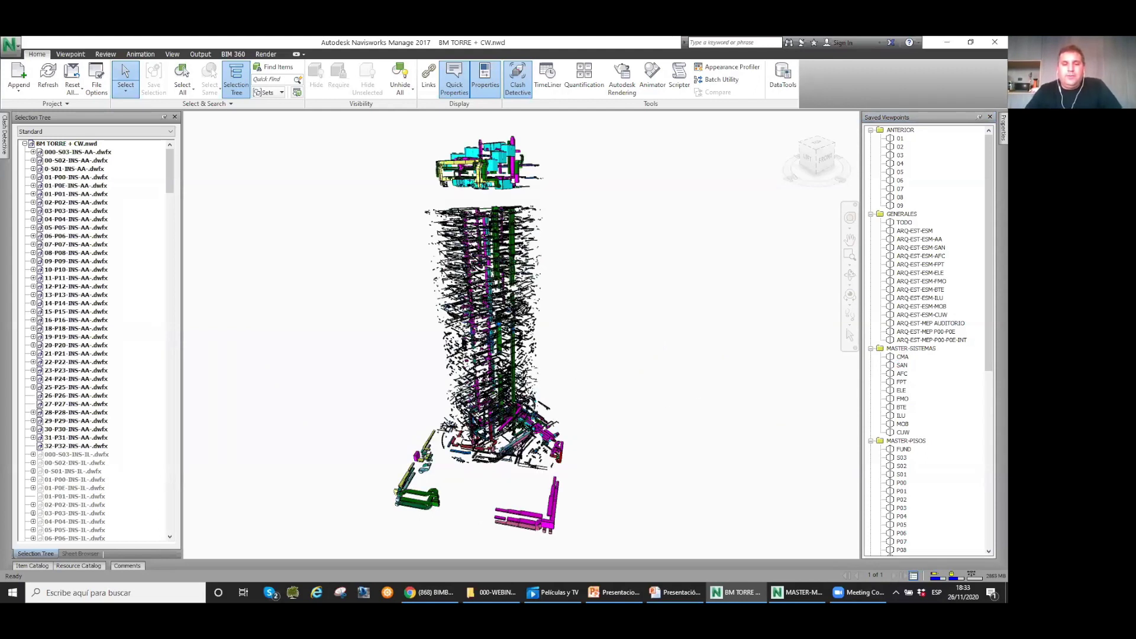
scroll(462, 339, up, 5)
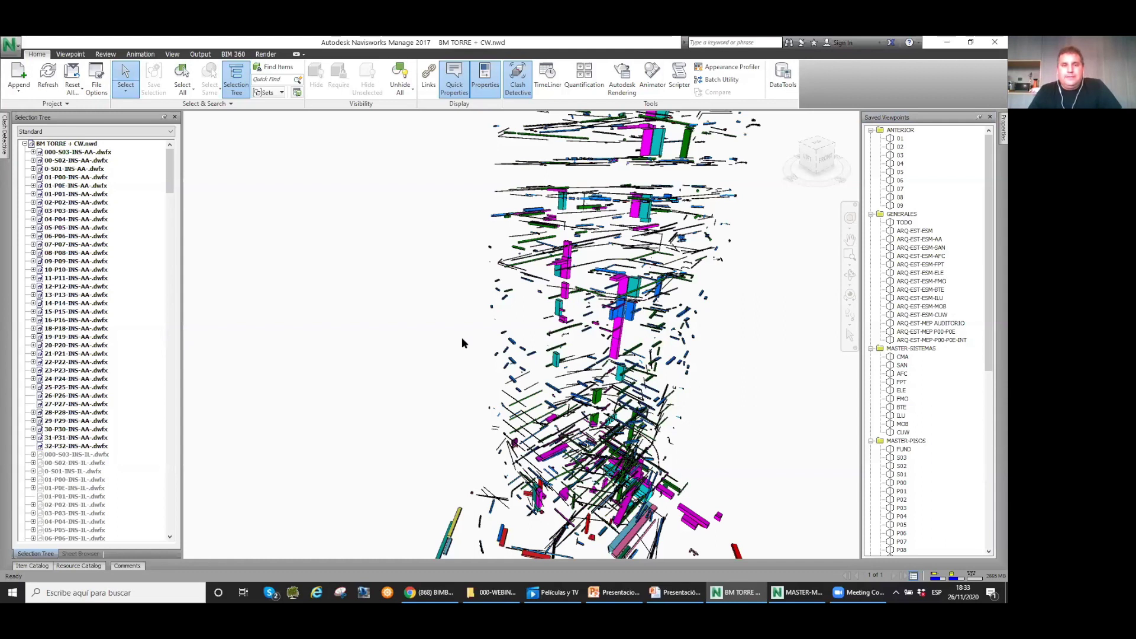
scroll(462, 337, up, 3)
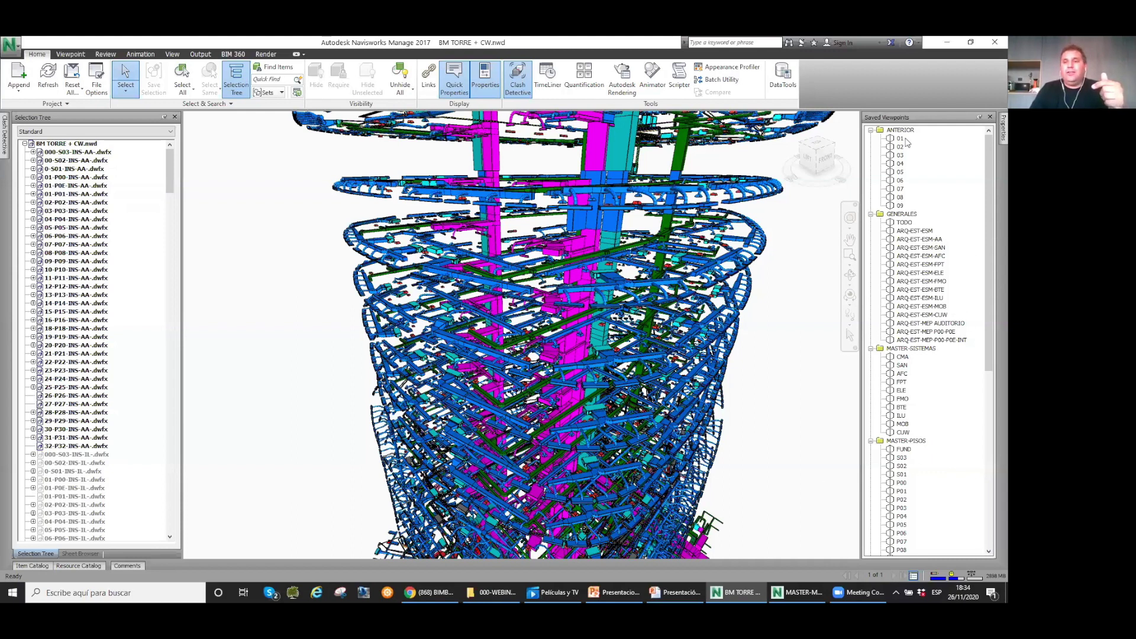
click(888, 357)
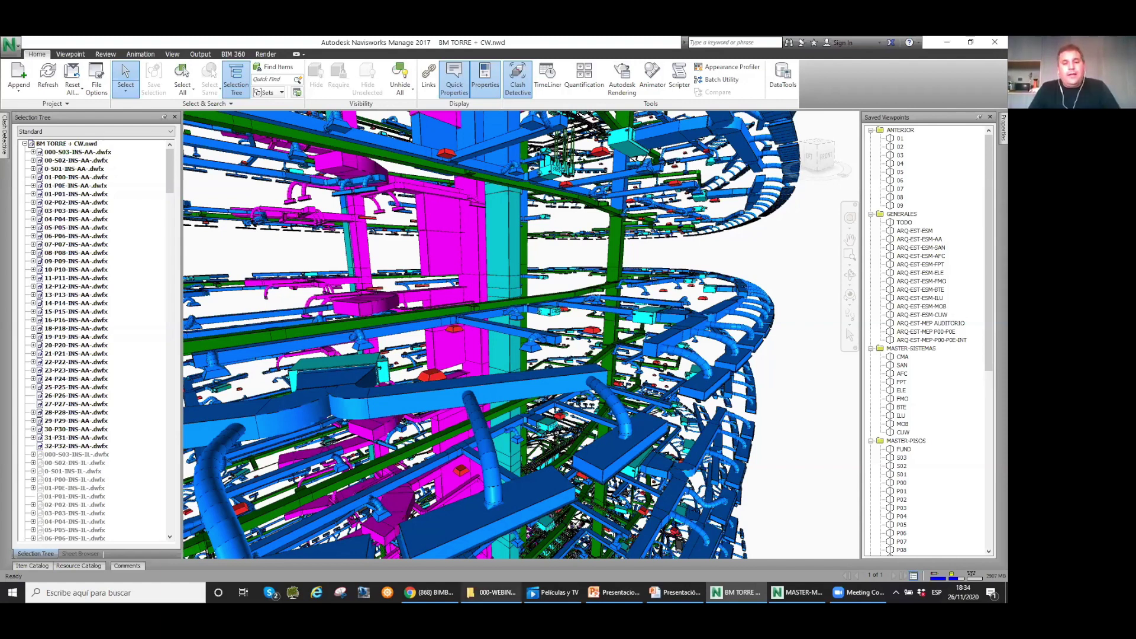
Step: In the browser's project progress page, list the MILLER&CO projects and expand DERMIS down to the disciplines of PROYECTO 4
mouse_move(553, 592)
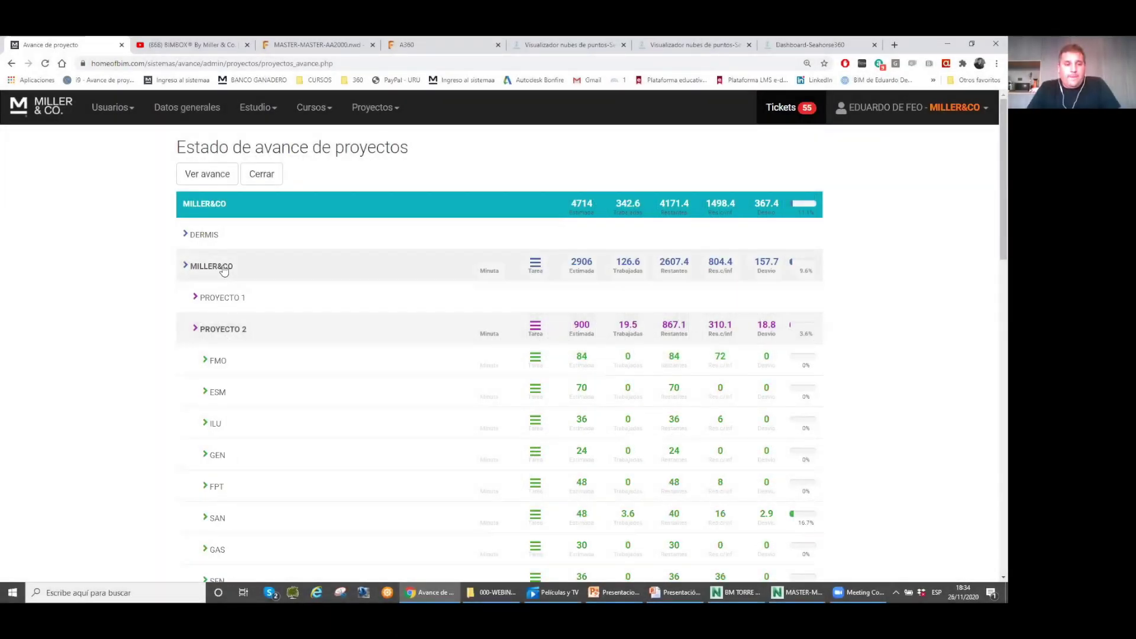
click(223, 271)
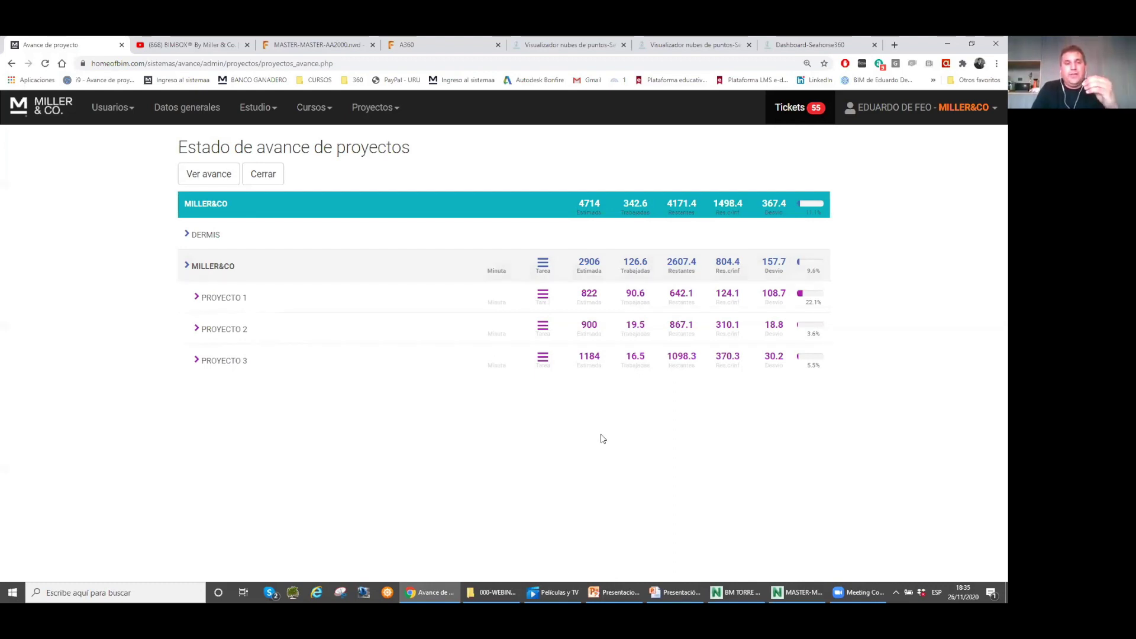
click(206, 236)
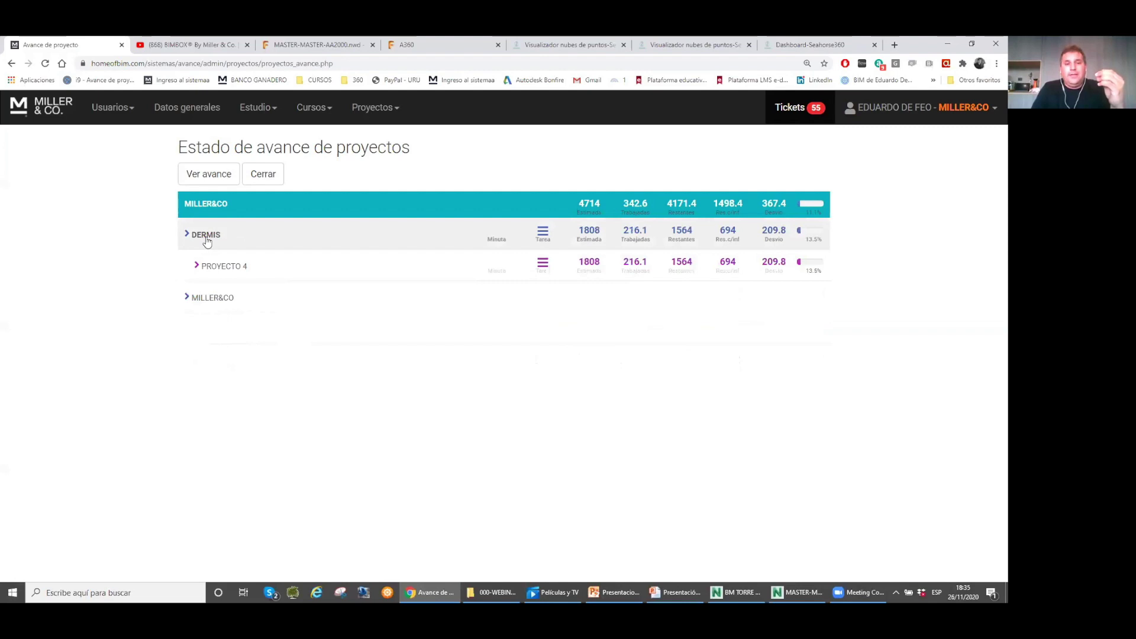
click(243, 269)
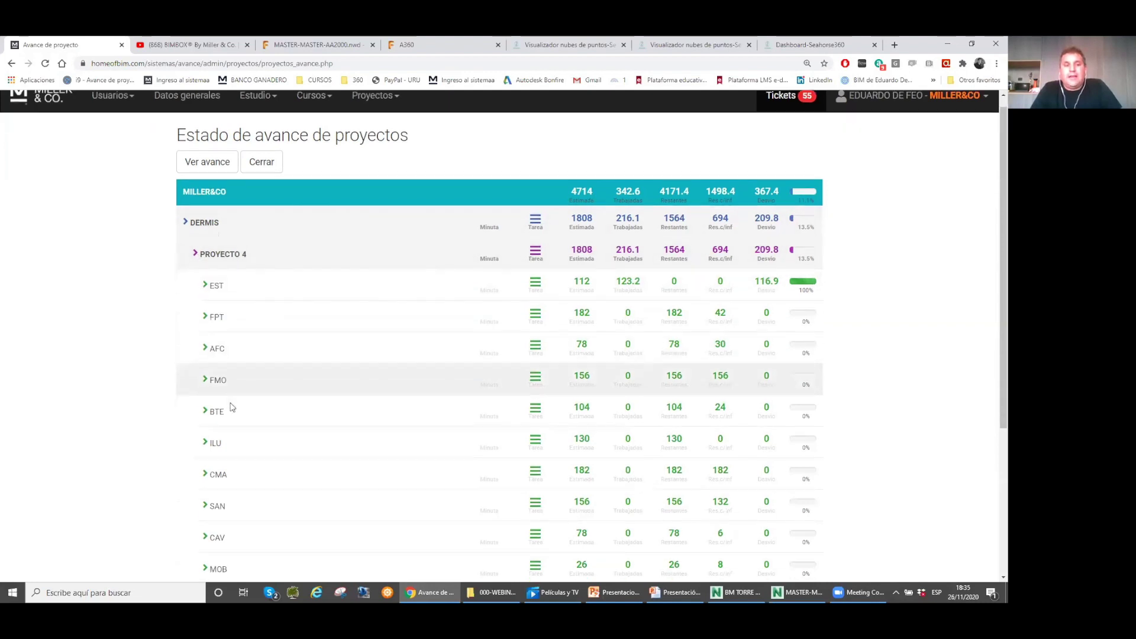
Step: Examine the discipline hours of PROYECTO 4 and the floor-by-floor progress under EST, and switch back to the presentation slides
scroll(230, 403, down, 3)
scroll(243, 406, up, 3)
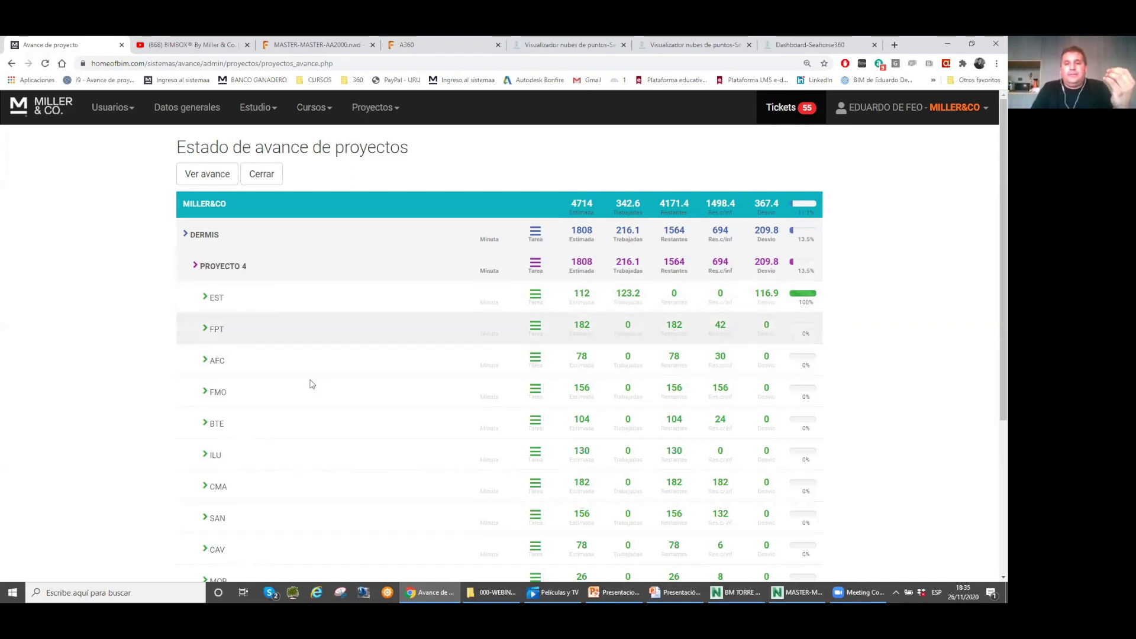
scroll(322, 438, down, 2)
scroll(321, 446, down, 4)
scroll(256, 245, up, 3)
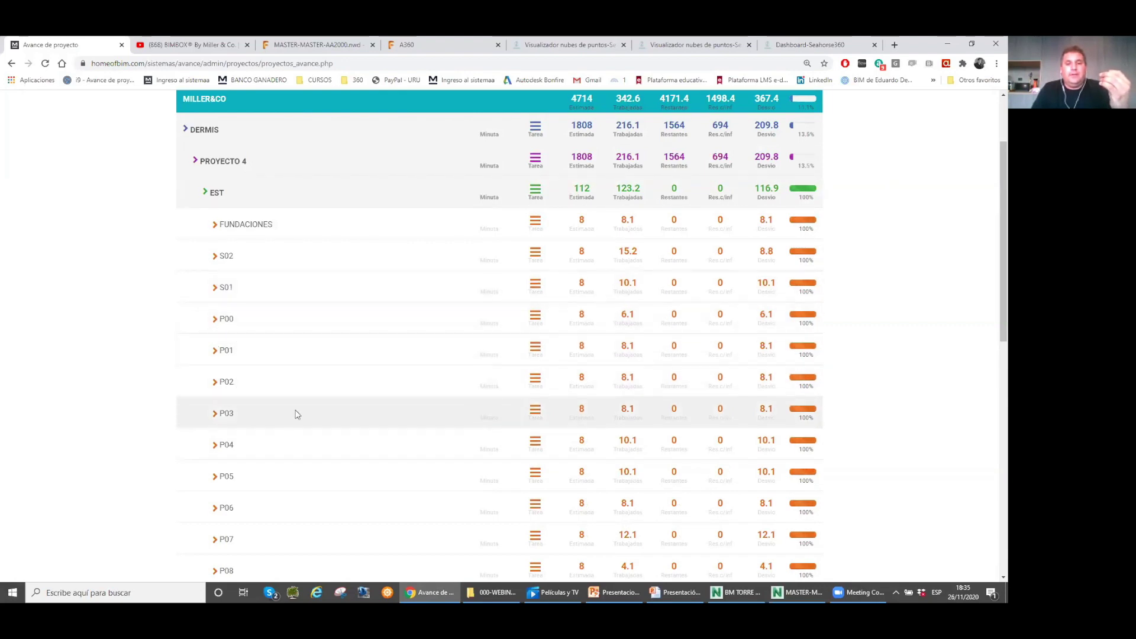
scroll(556, 278, down, 1)
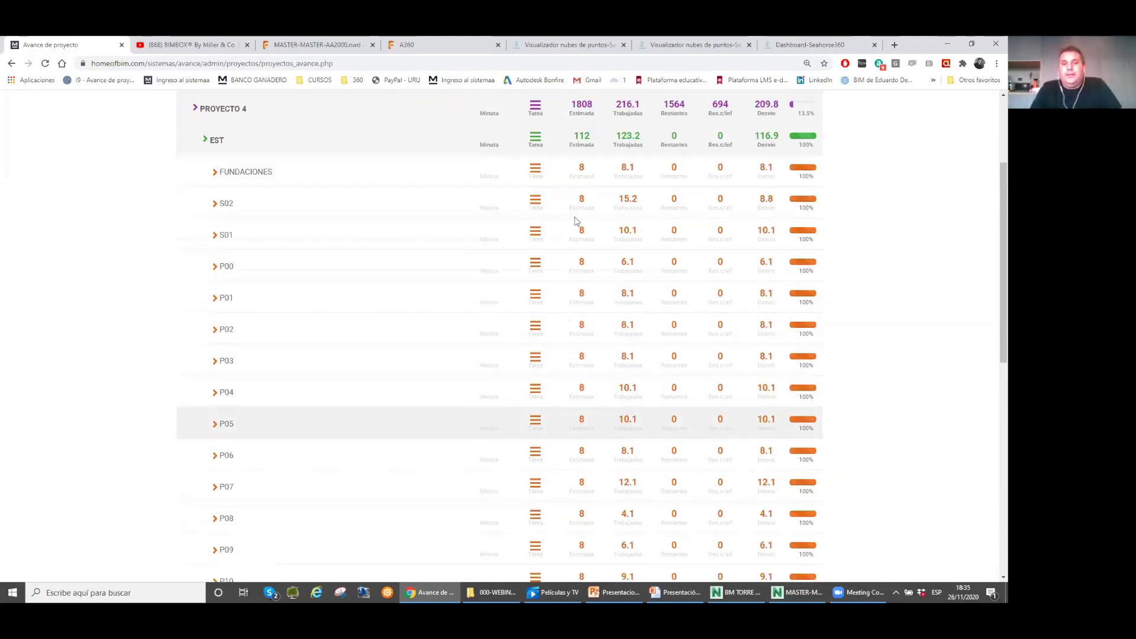
scroll(574, 231, up, 1)
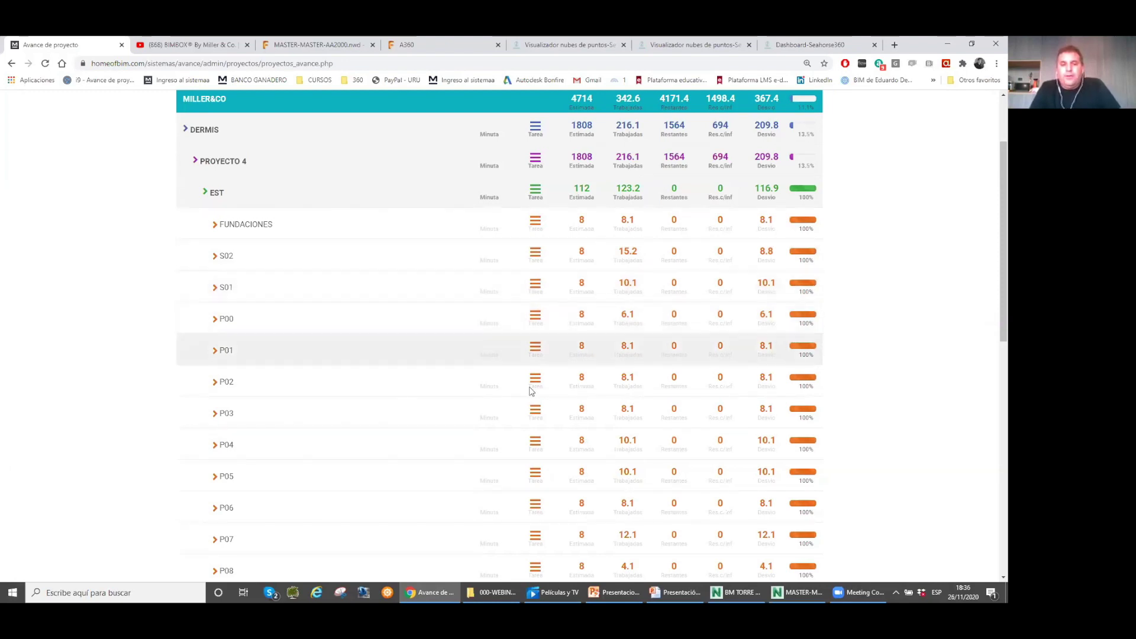
key(alt+Tab)
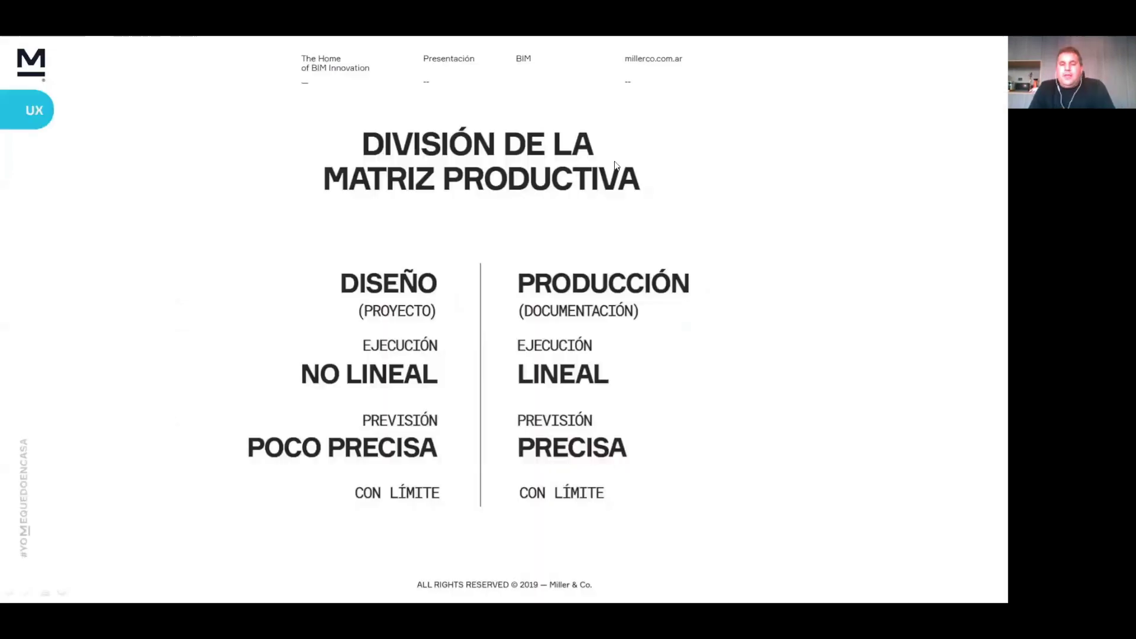
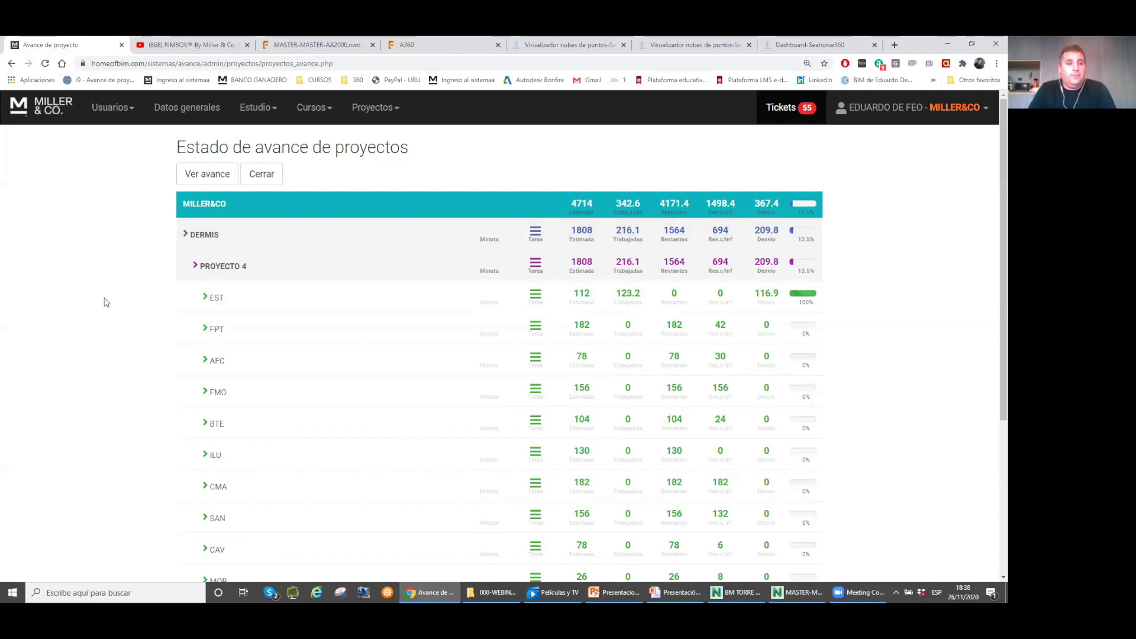
Step: Examine the discipline hours of PROYECTO 4 on the project progress page and expand ARQ to read its floor-by-floor progress
scroll(250, 376, down, 1)
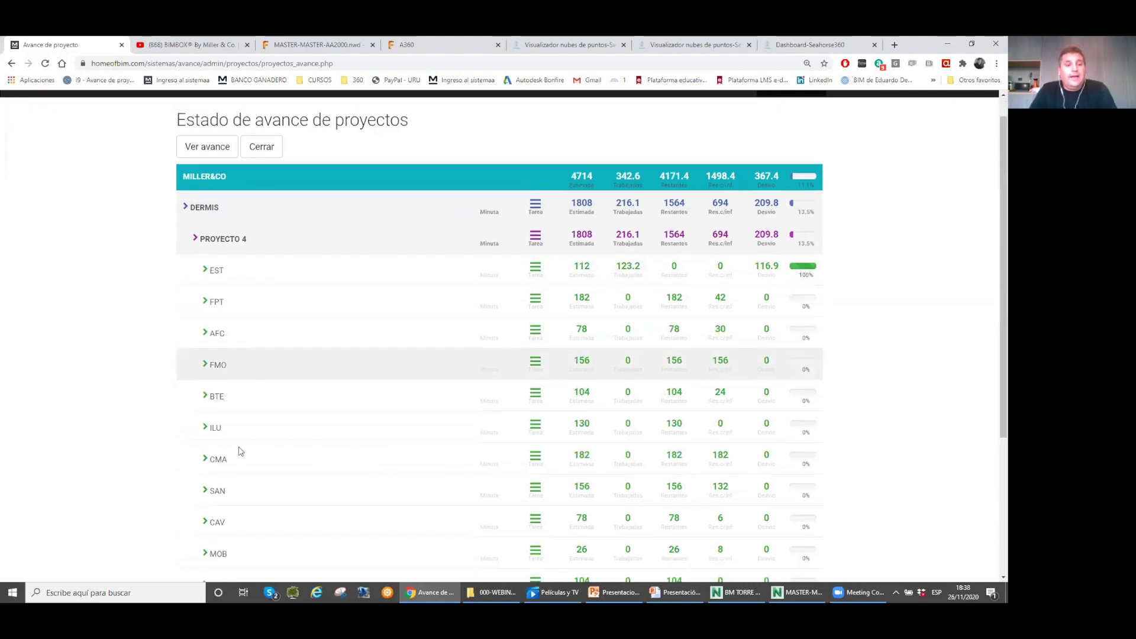
scroll(260, 462, down, 3)
scroll(225, 336, down, 1)
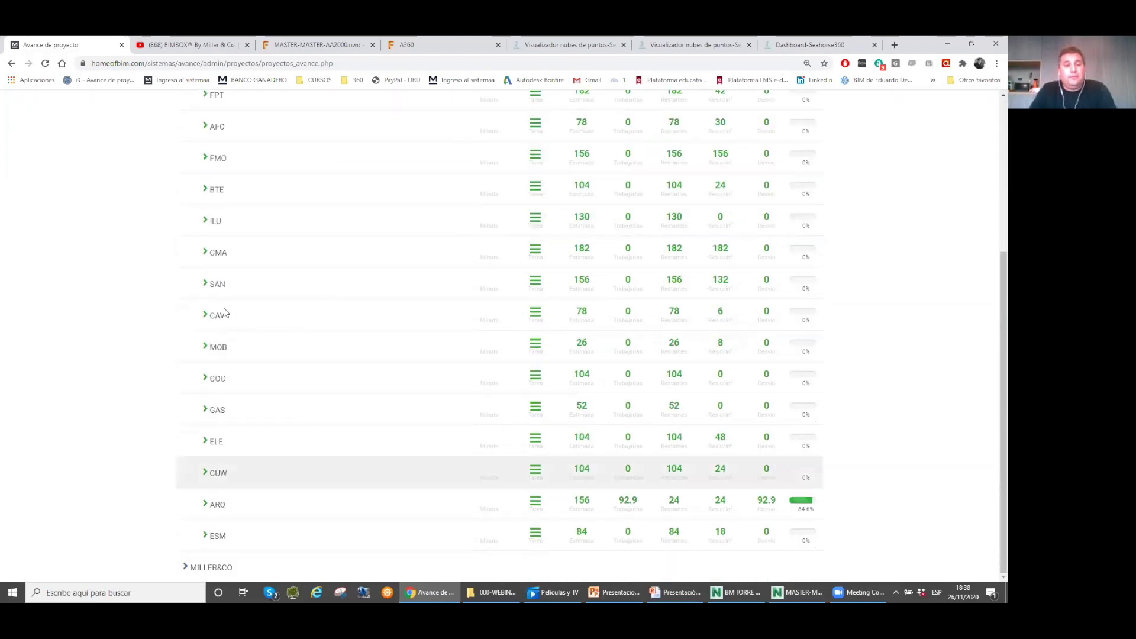
scroll(260, 353, up, 4)
scroll(518, 449, down, 1)
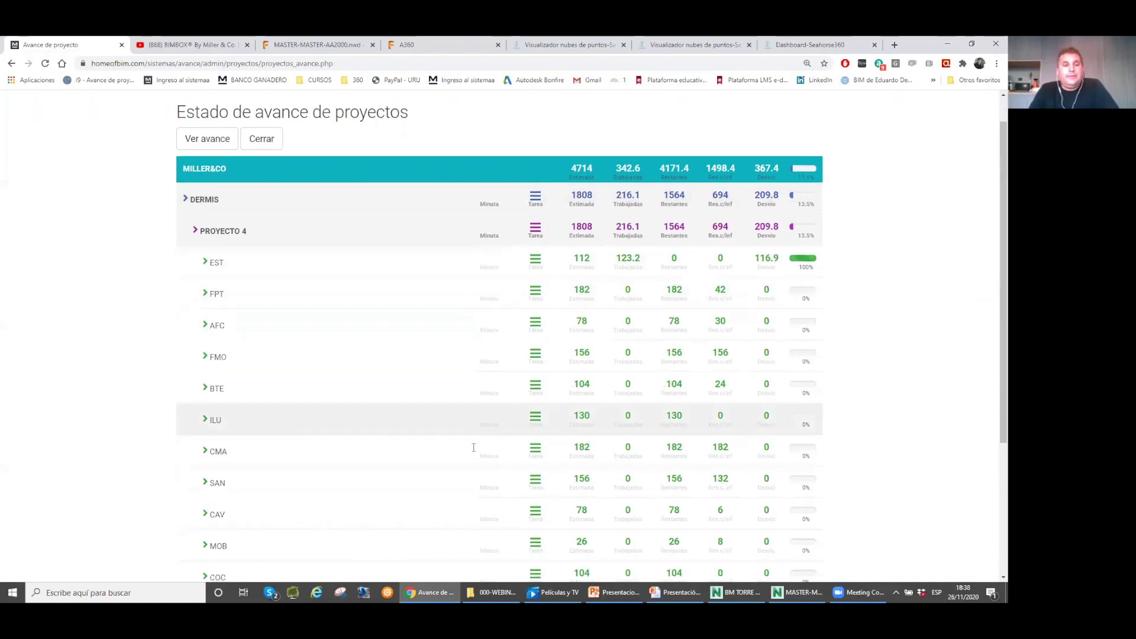
scroll(203, 454, down, 3)
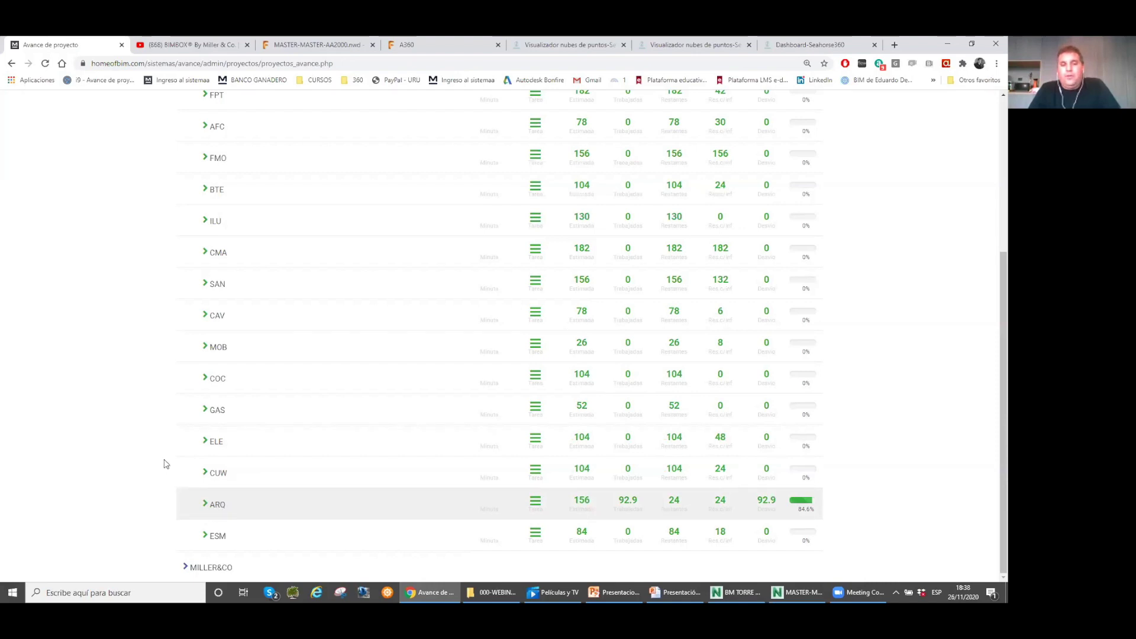
scroll(165, 460, down, 3)
scroll(367, 296, down, 2)
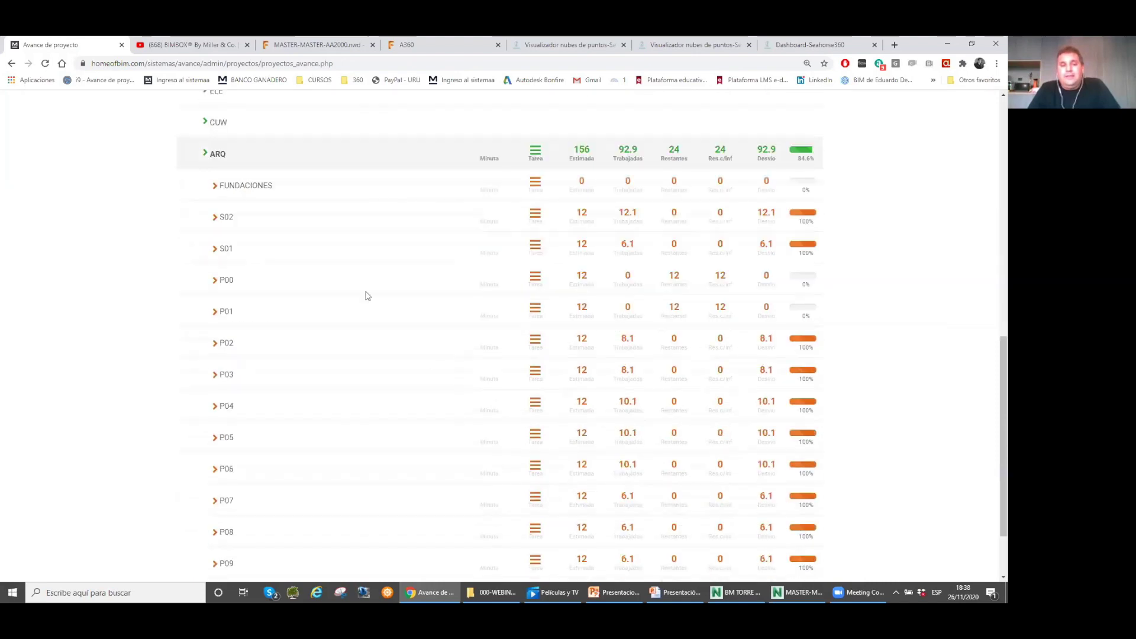
scroll(745, 281, down, 1)
scroll(568, 302, down, 1)
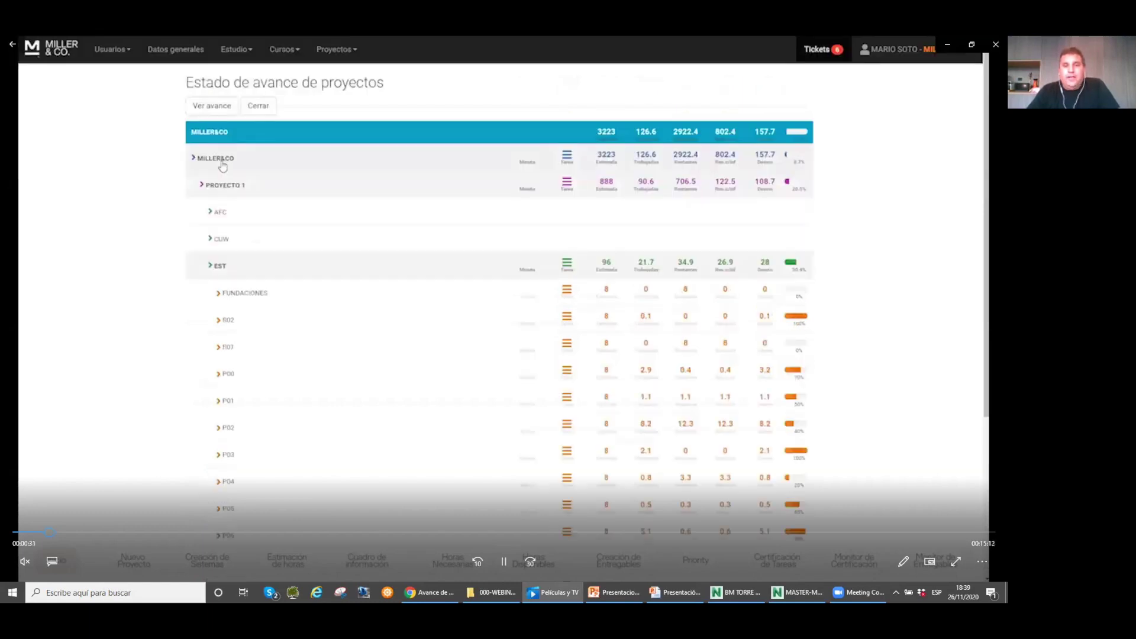
Step: Pause the BIM MOOD - Presentacion 3 video on the Alta de proyecto form and on its floor structure fields, resuming playback after each
mouse_move(552, 481)
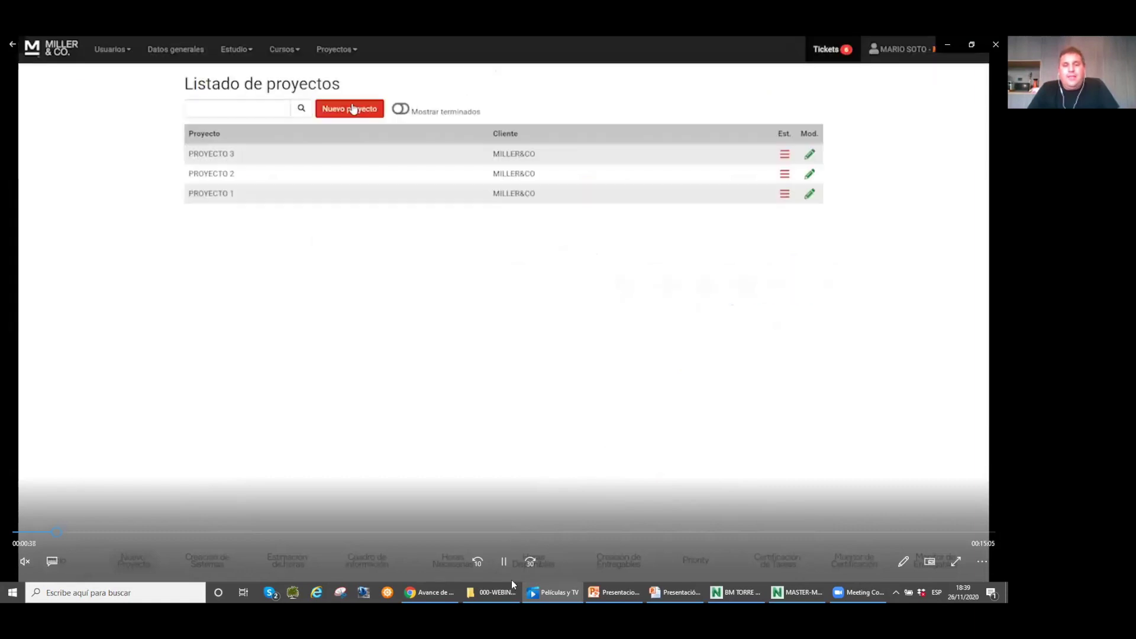
click(503, 562)
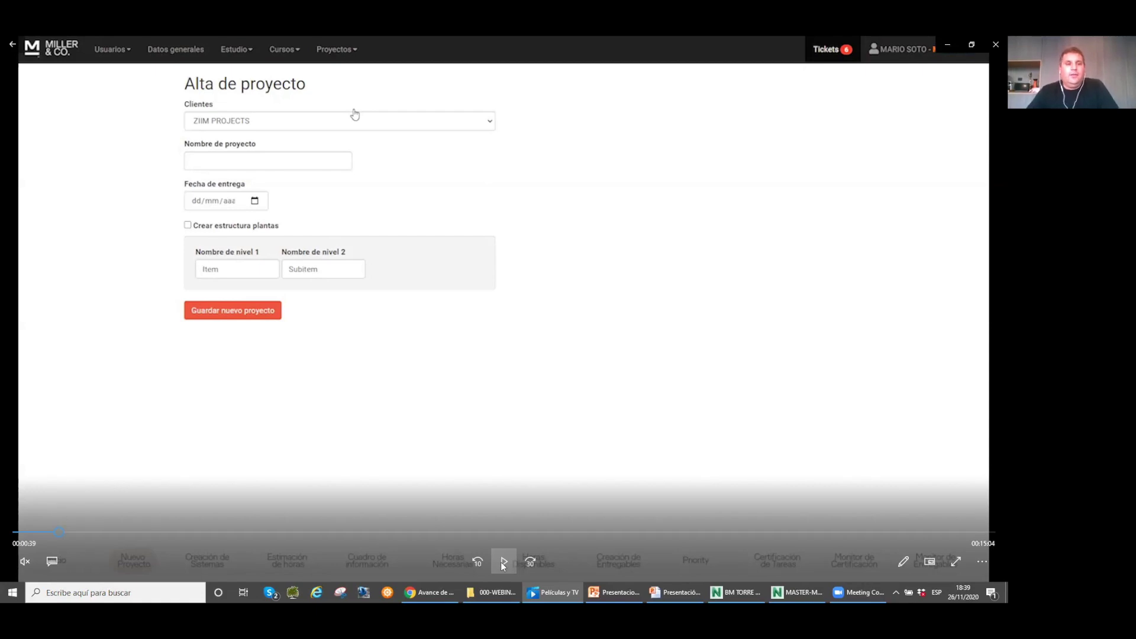
click(503, 562)
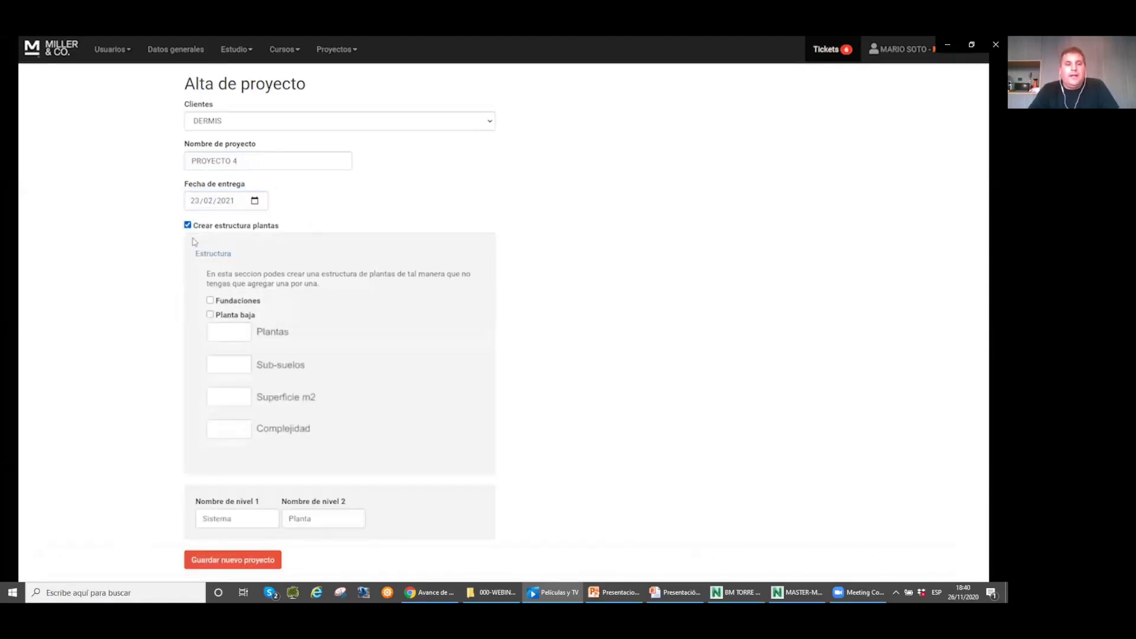
mouse_move(395, 350)
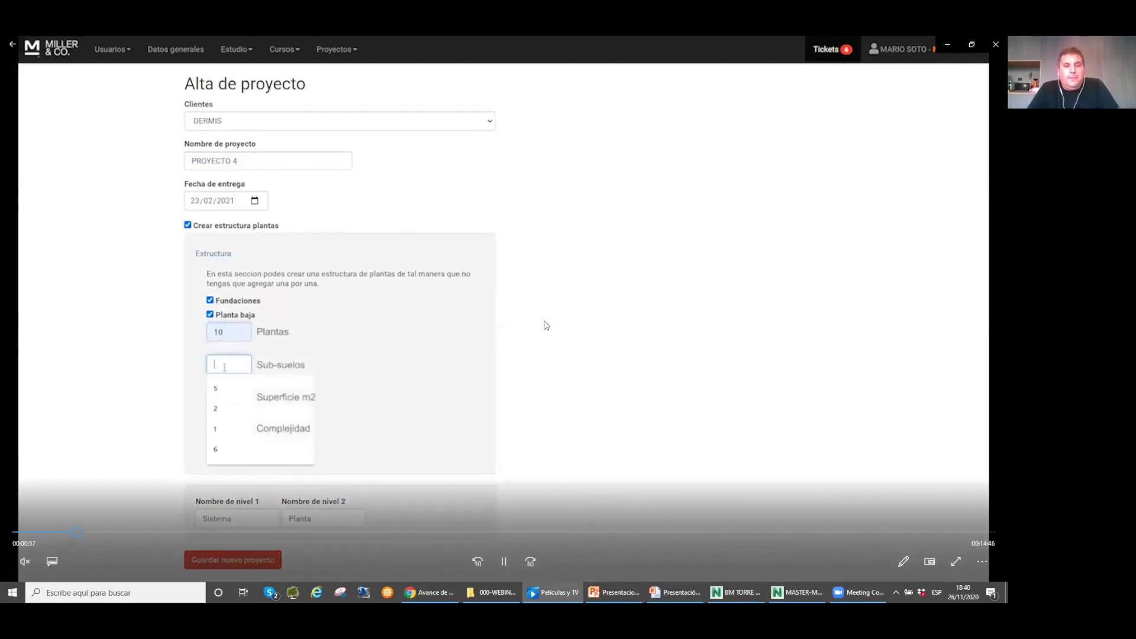
click(504, 562)
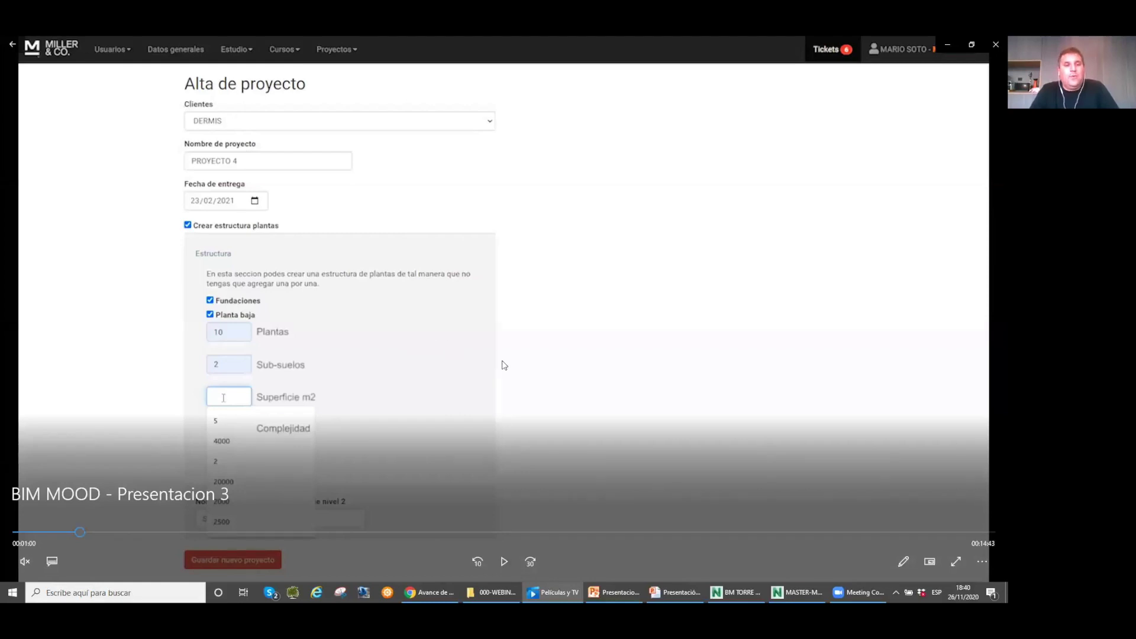
click(502, 562)
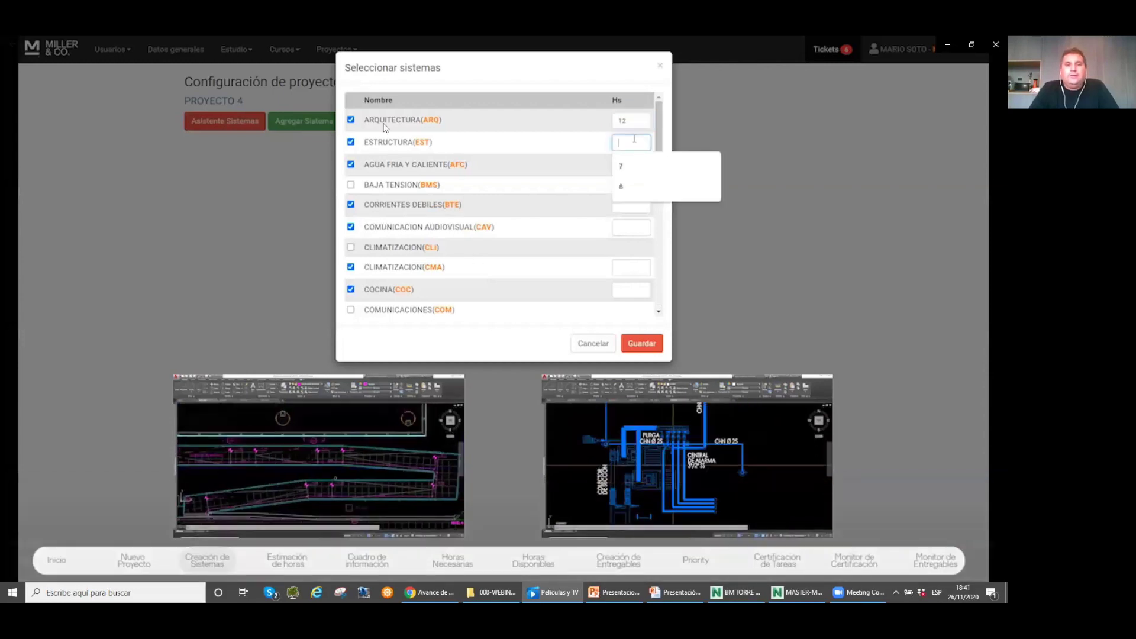
Step: Watch the PROYECTO 4 systems configuration and the DERMIS progress breakdown in the video, and pause at the Sistemas title
mouse_move(547, 95)
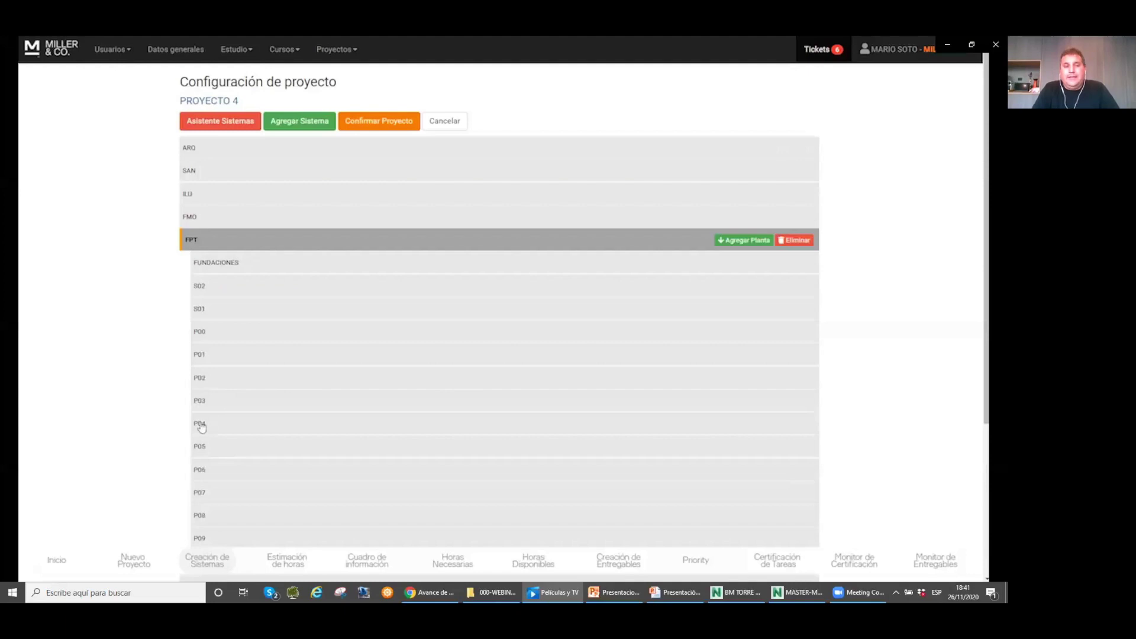
click(204, 424)
drag(705, 443, 741, 444)
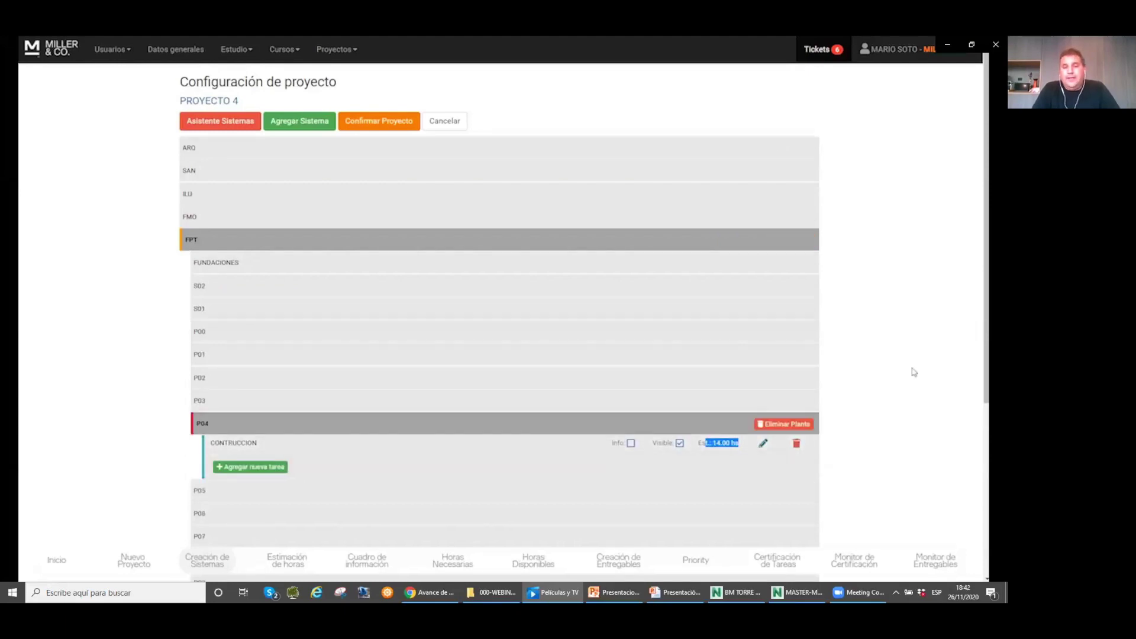
click(373, 124)
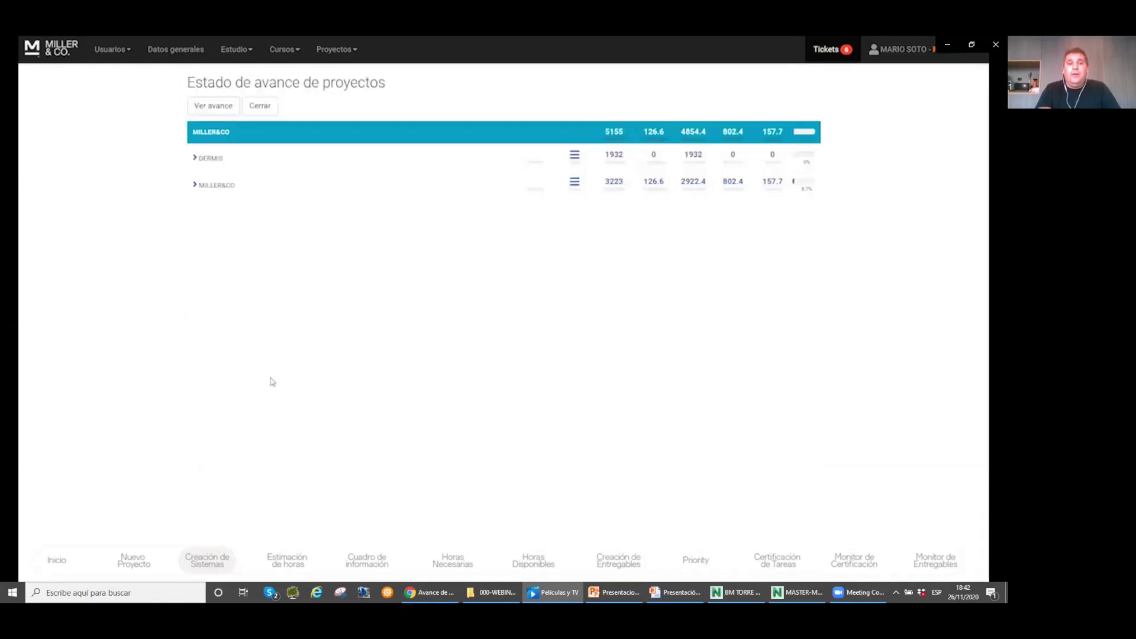
click(214, 161)
mouse_move(620, 159)
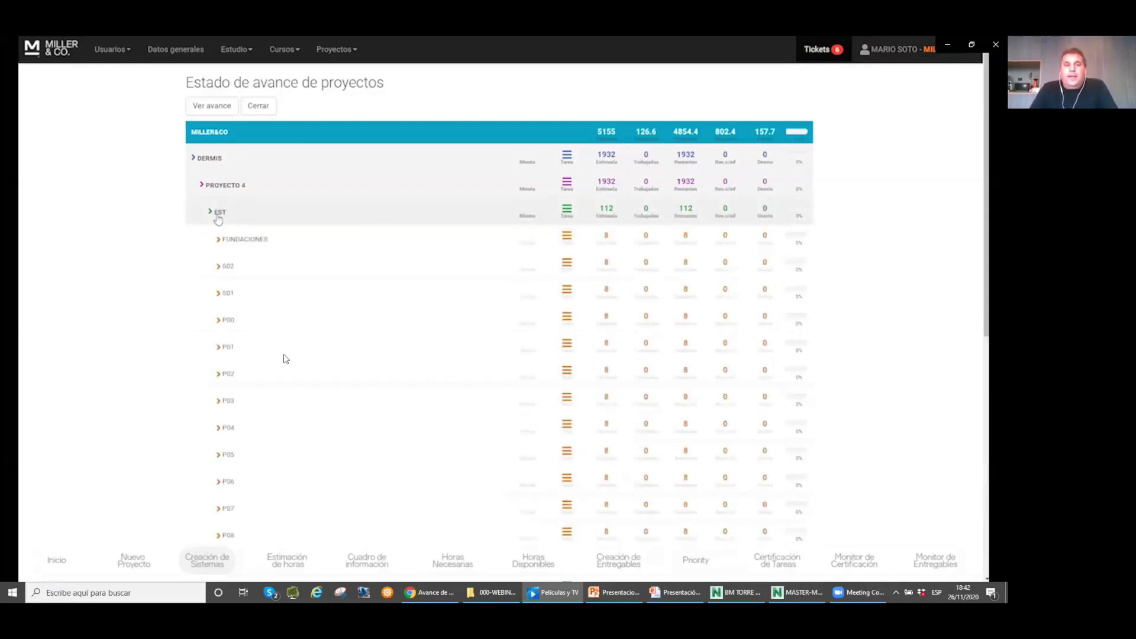
click(504, 562)
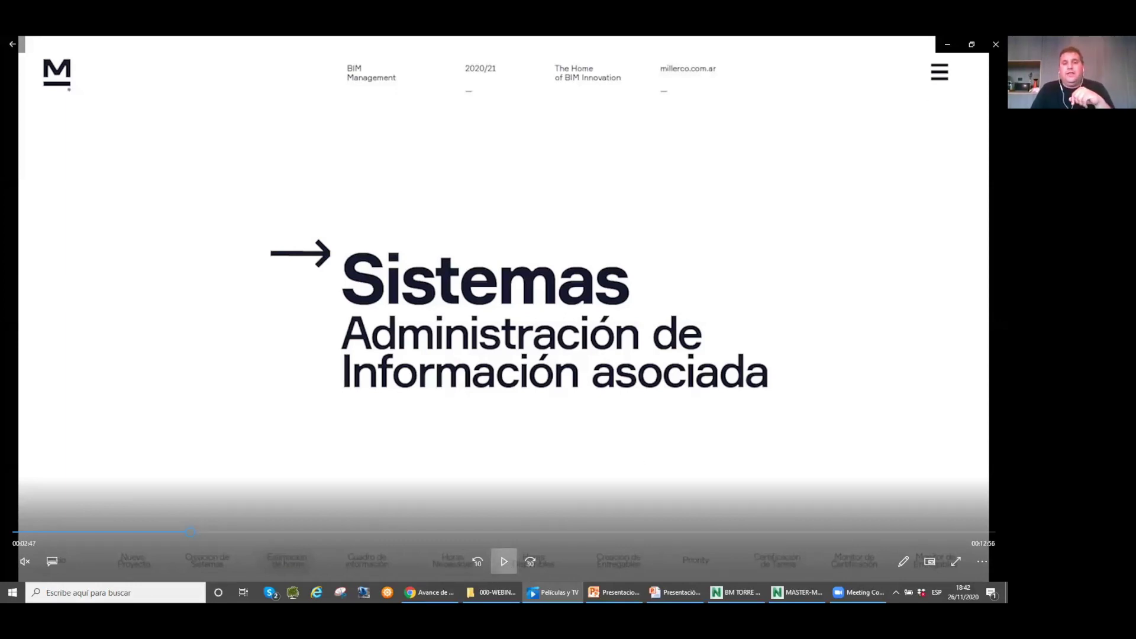
Step: Resume the video and pause it on the Horas restantes tables of PROYECTO 4, PROYECTO 1 and PROYECTO 2, continuing playback after each
click(667, 107)
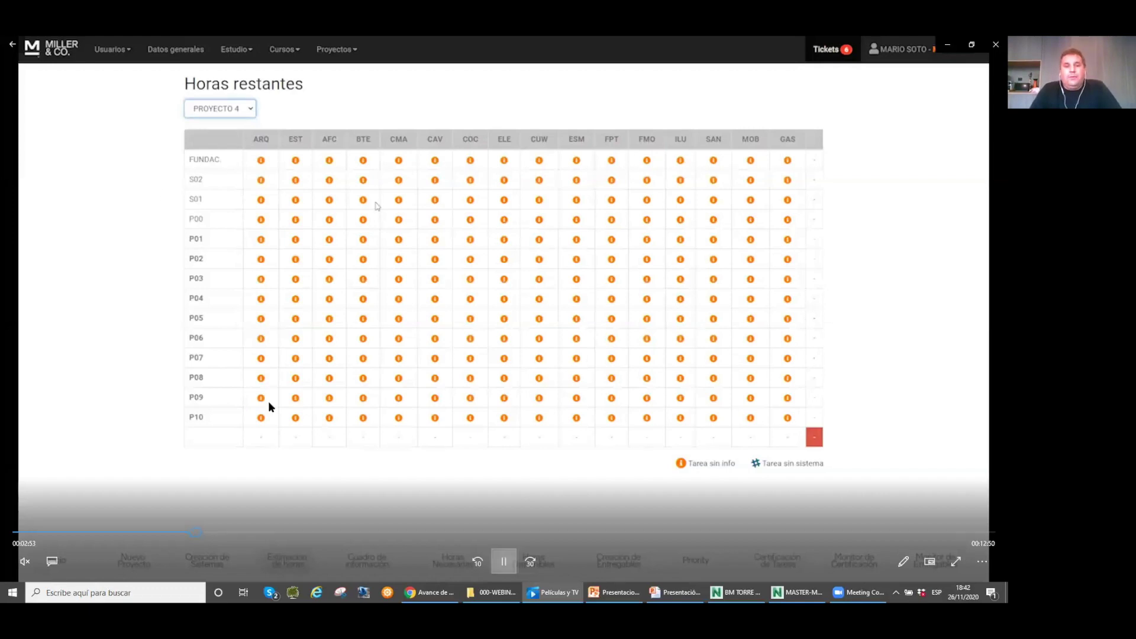
click(503, 560)
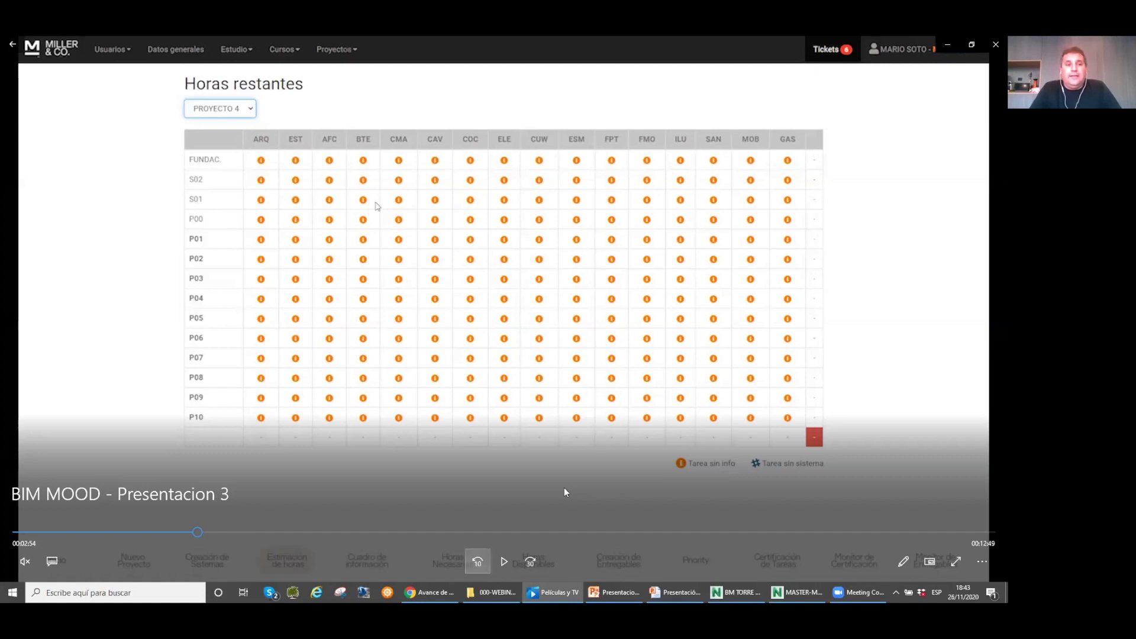
click(430, 457)
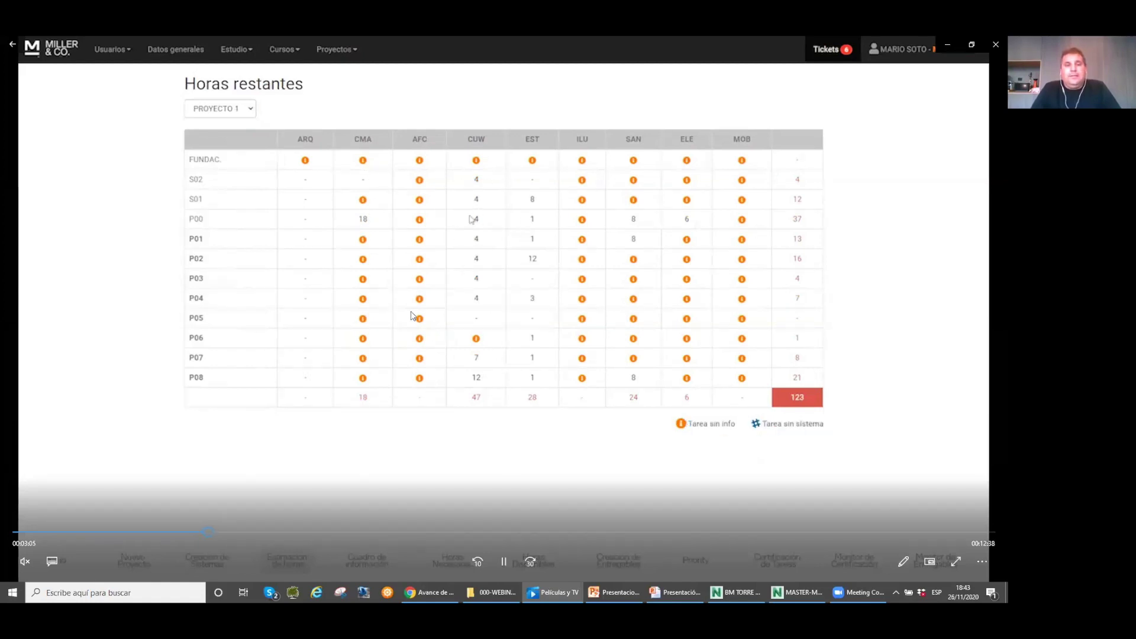
click(504, 563)
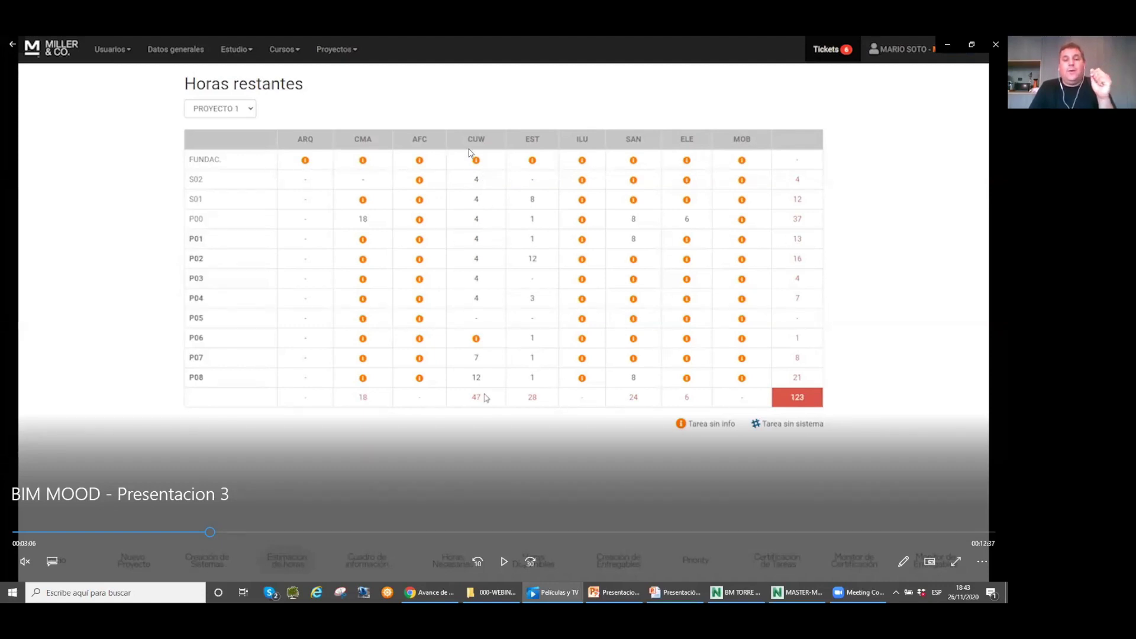
click(505, 564)
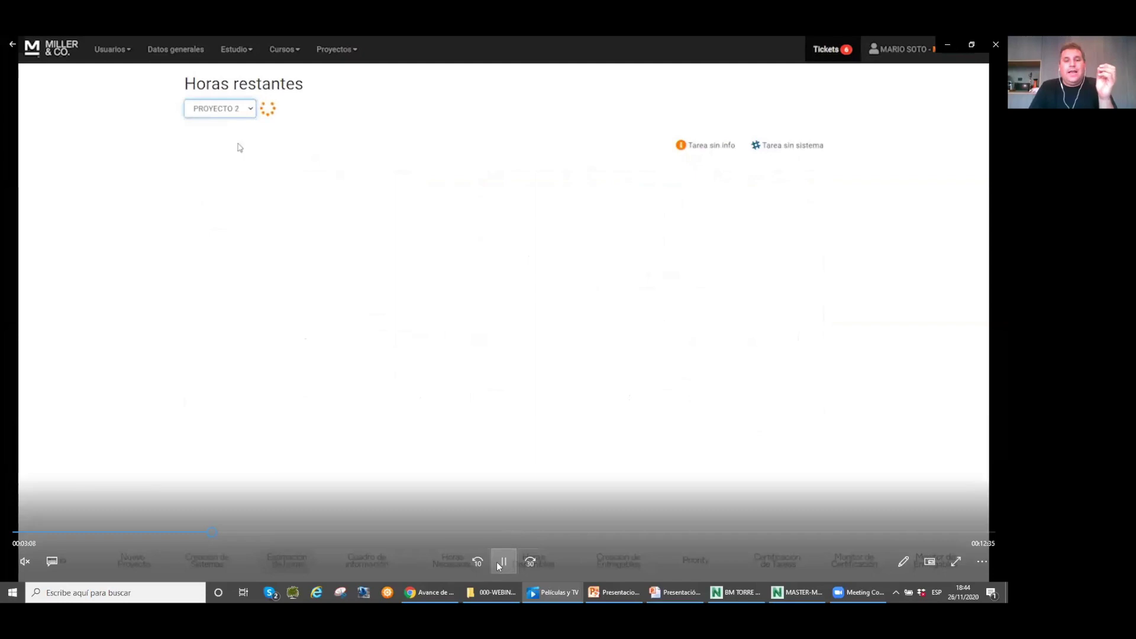
click(498, 565)
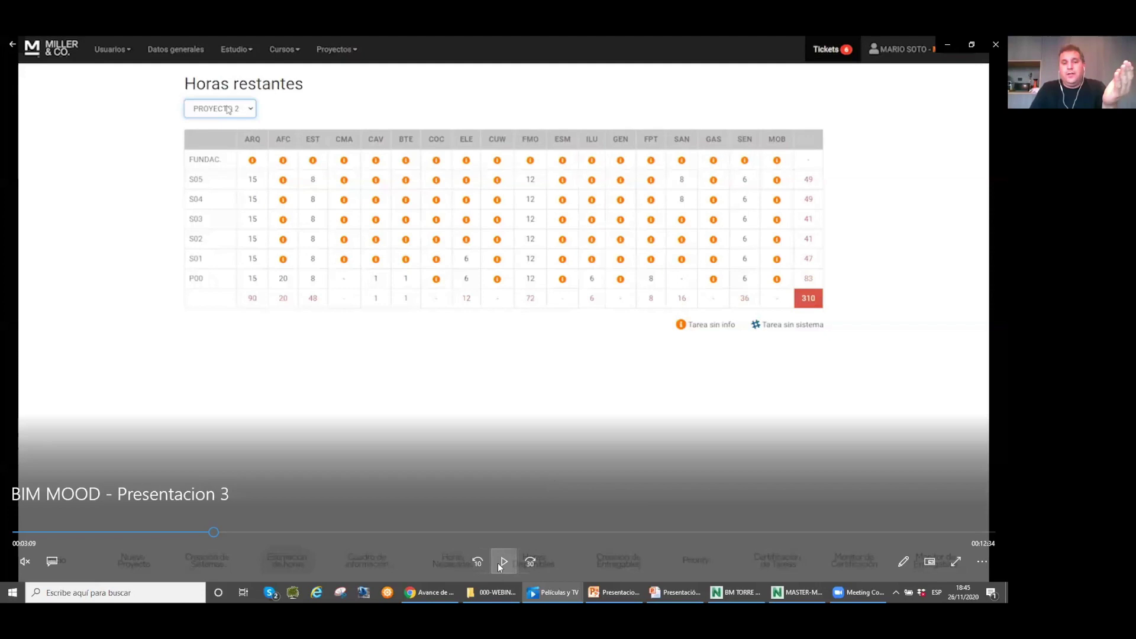
click(502, 561)
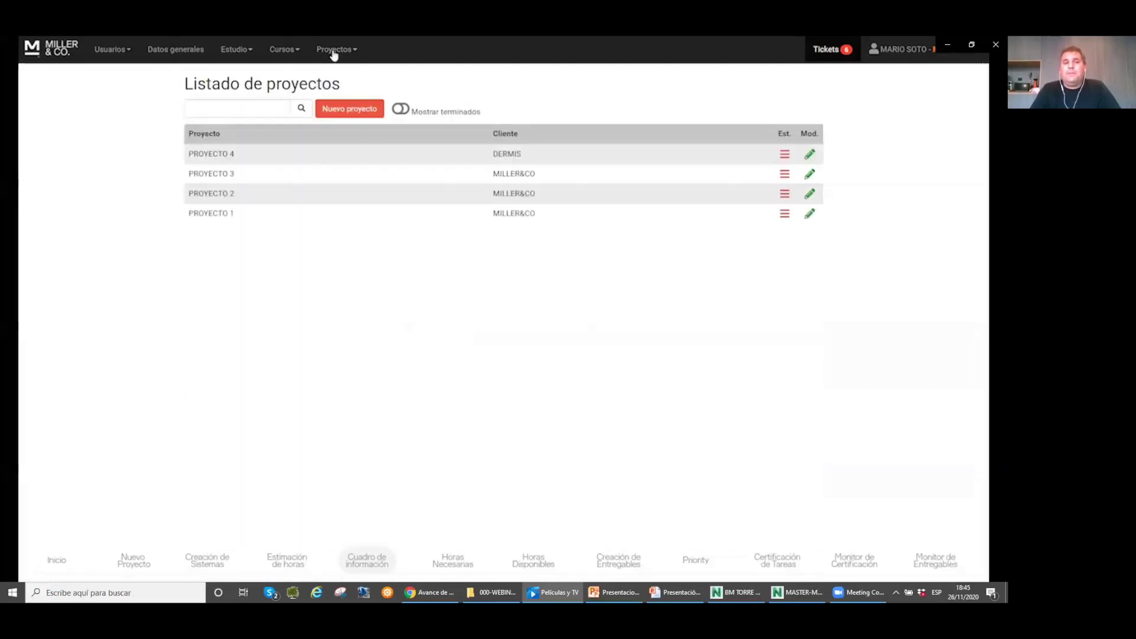
Step: Pause the video on the Priority options and on PROYECTO 4's updated Horas restantes table, and resume playback
click(504, 567)
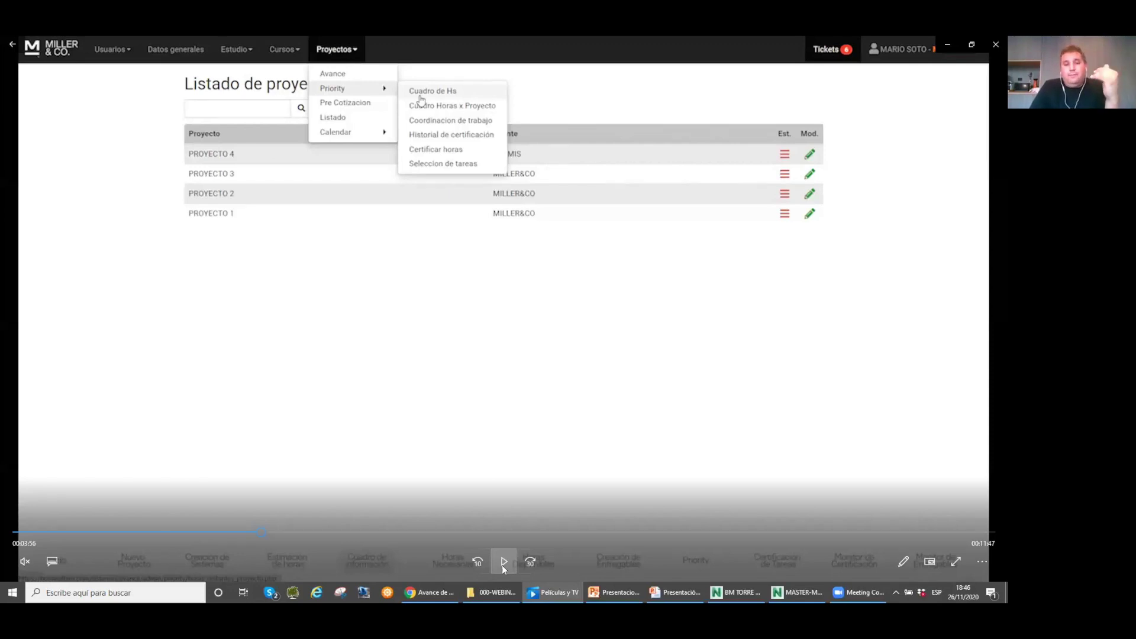
click(503, 563)
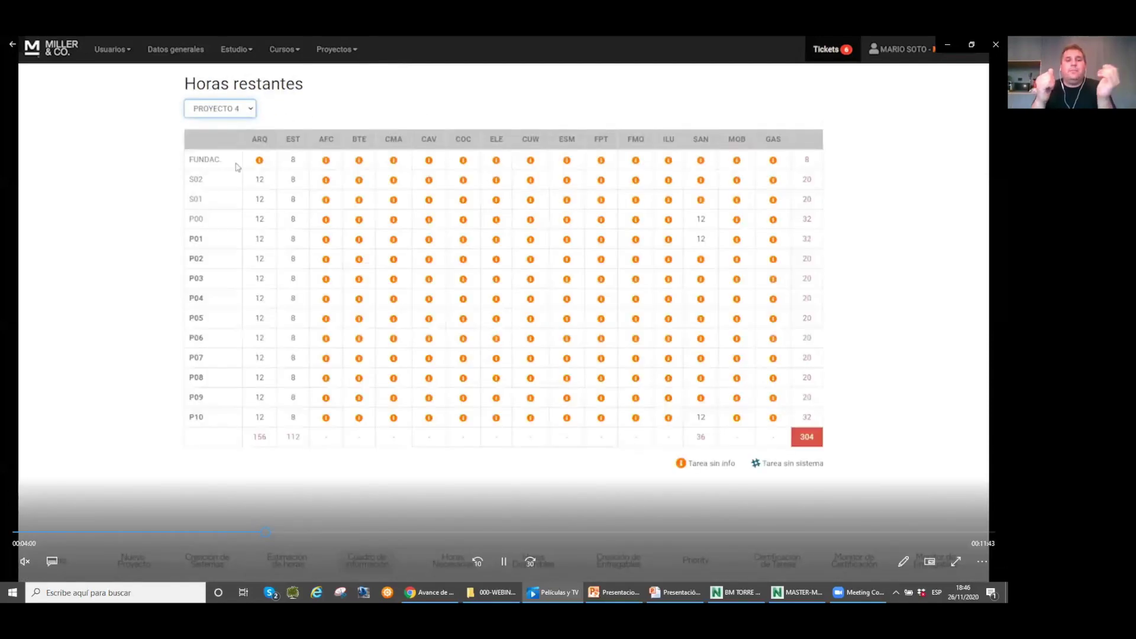
click(504, 553)
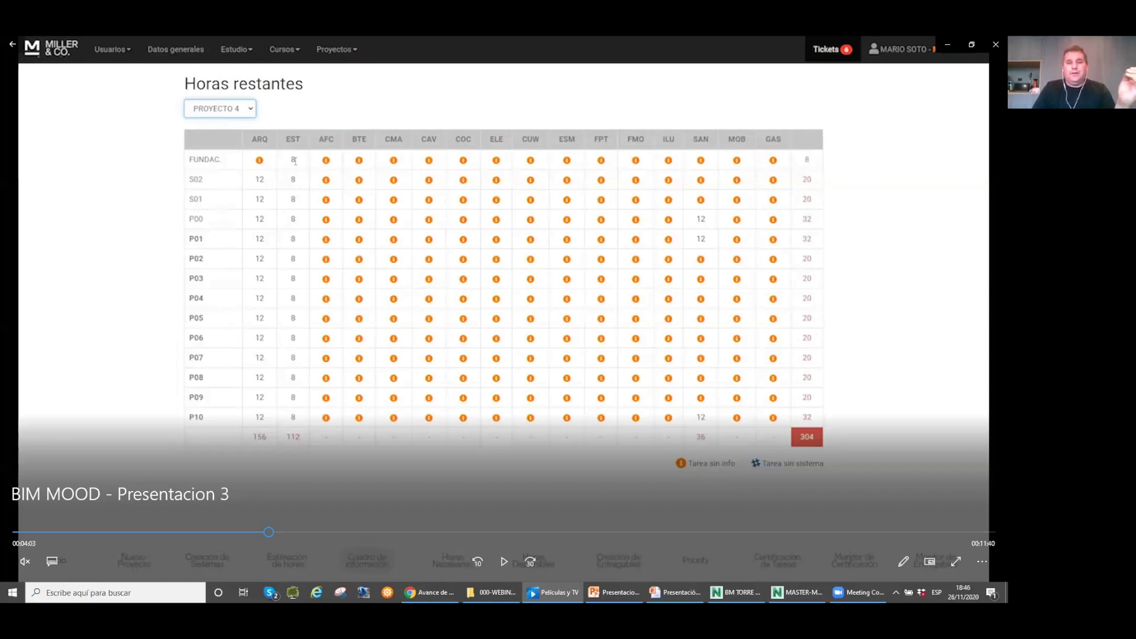
click(504, 563)
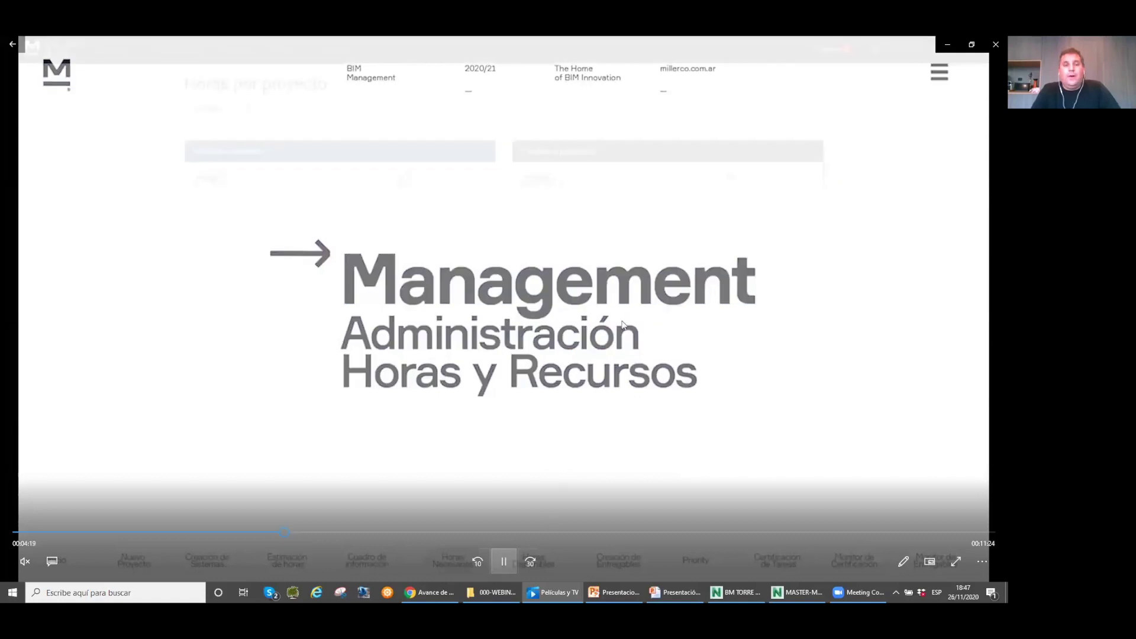
Step: Pause the video on the Horas por proyecto tables for Con Info and Estimada, and on the Cuadro de previsión
click(729, 401)
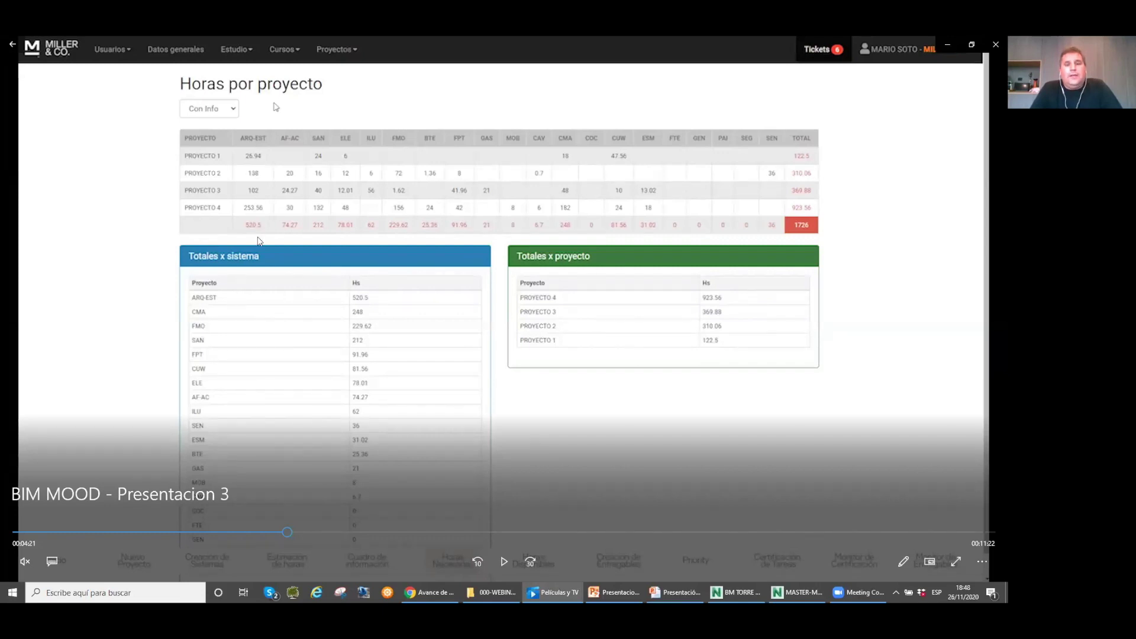
click(503, 562)
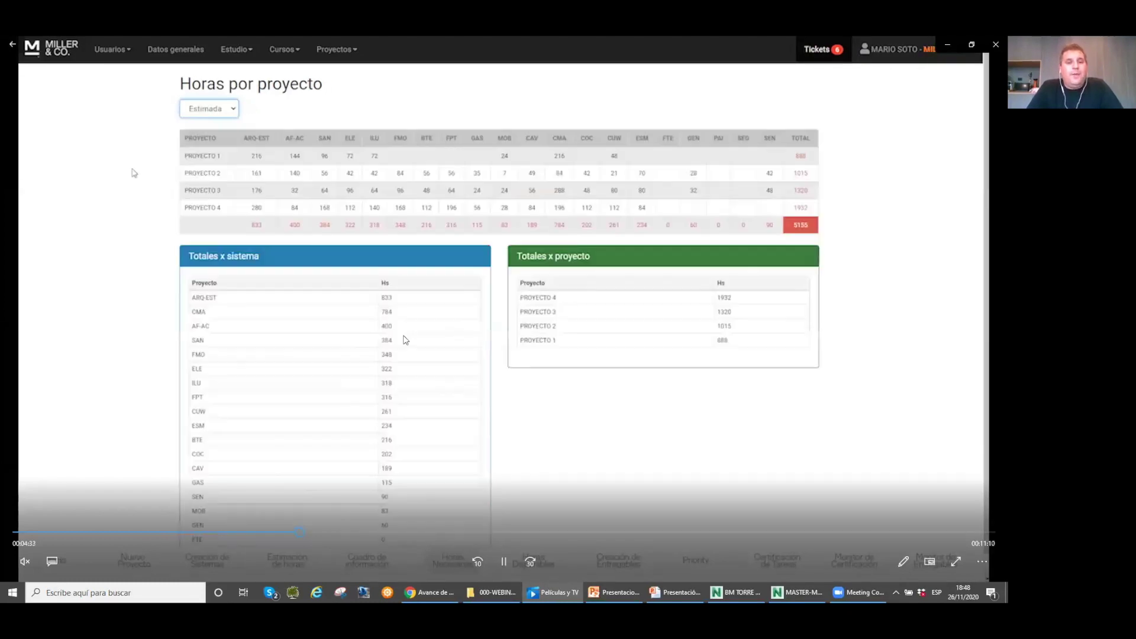
click(504, 561)
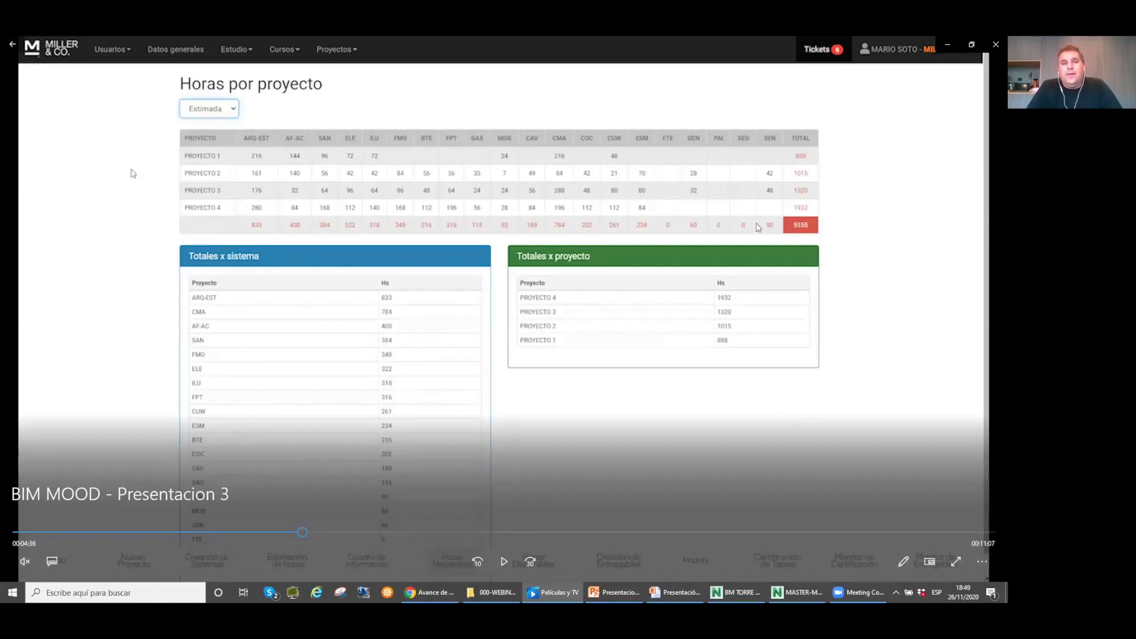
click(506, 569)
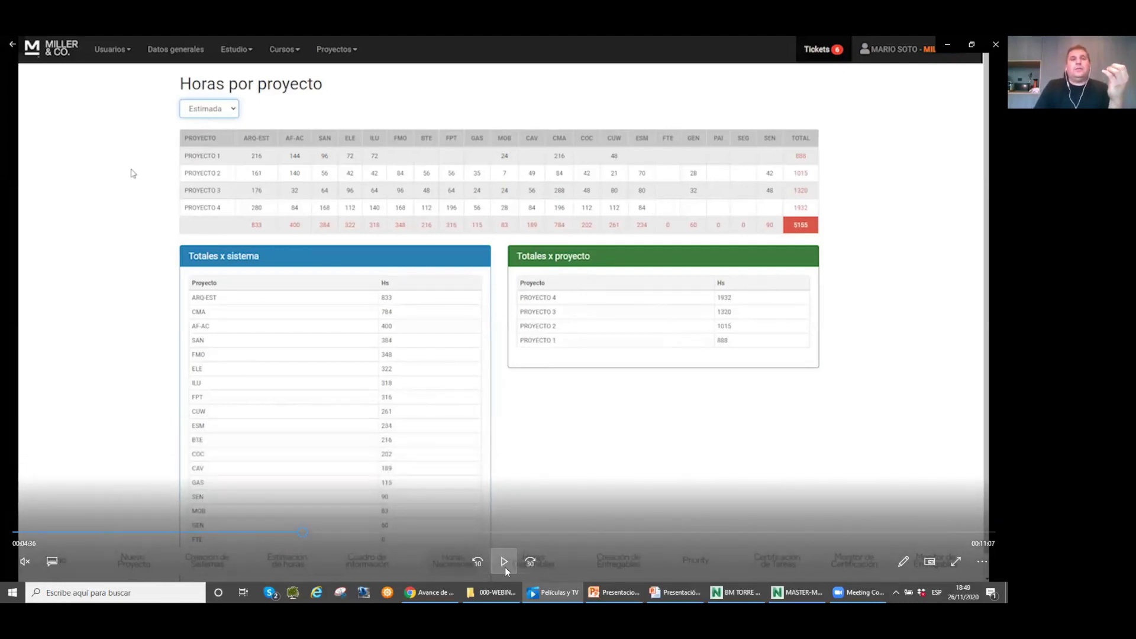
click(505, 569)
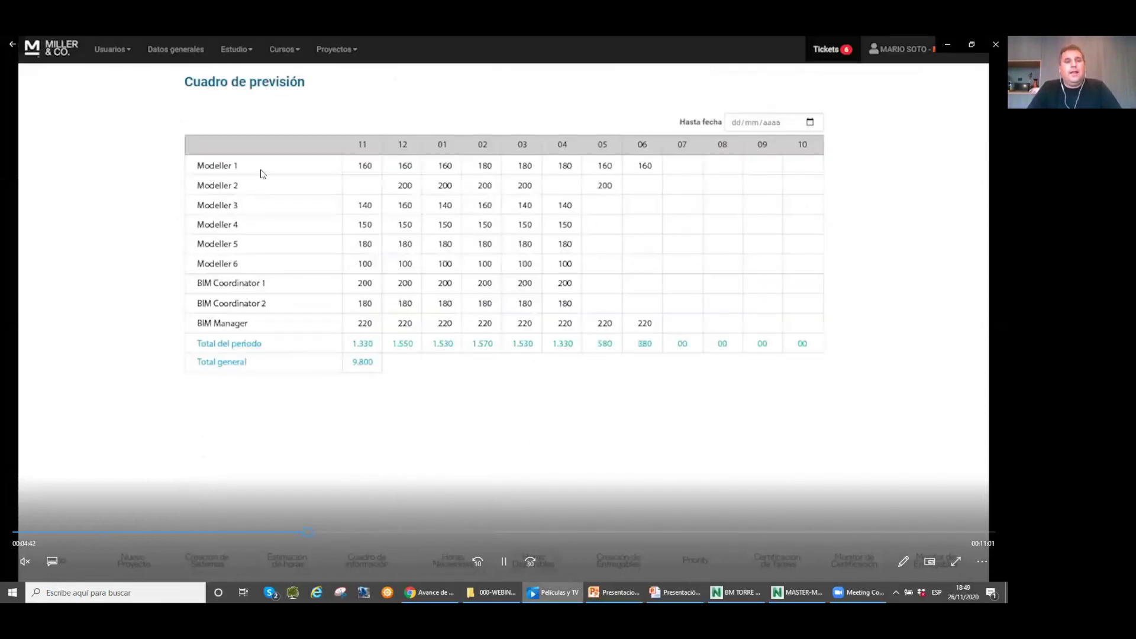
key(space)
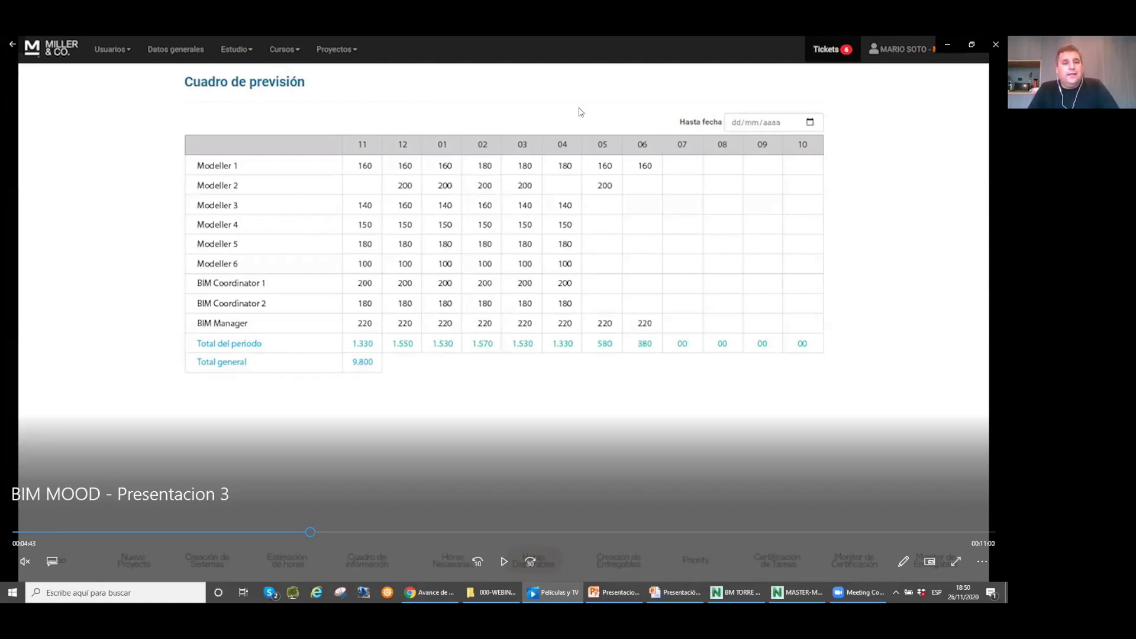
Step: Resume the video from Cuadro de previsión and pause it on the Listado de entregables table
click(505, 563)
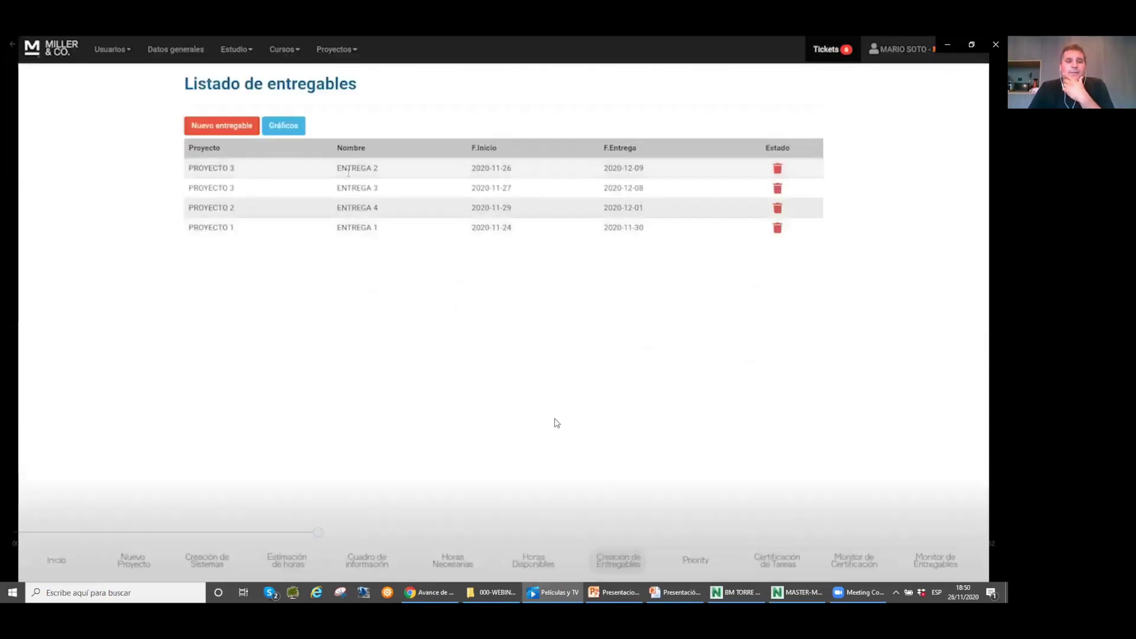
mouse_move(521, 525)
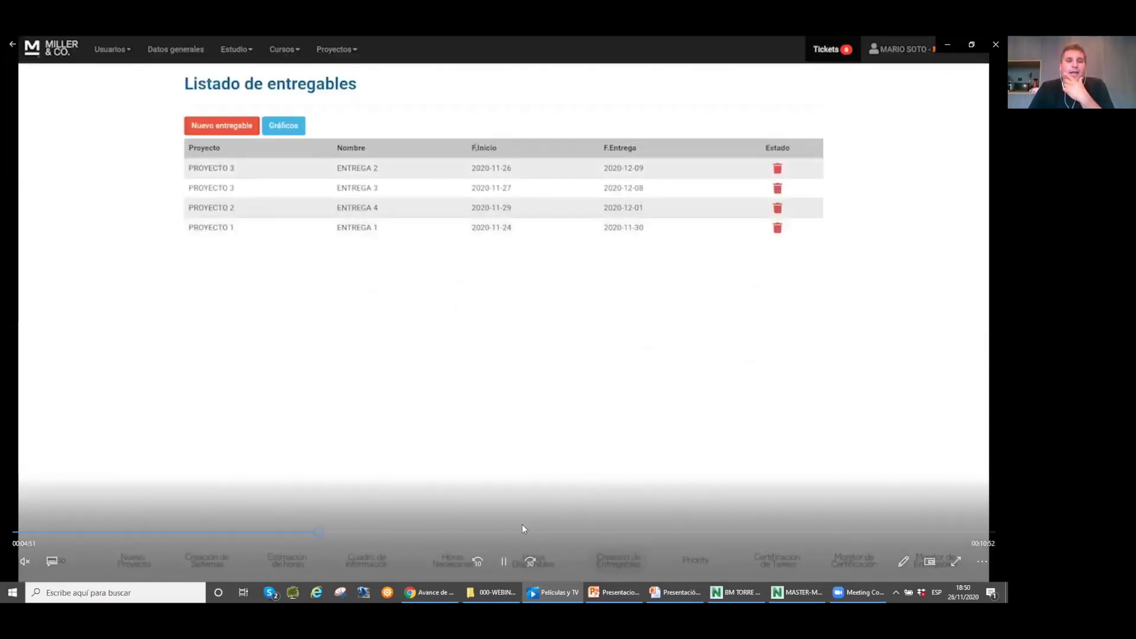
click(505, 561)
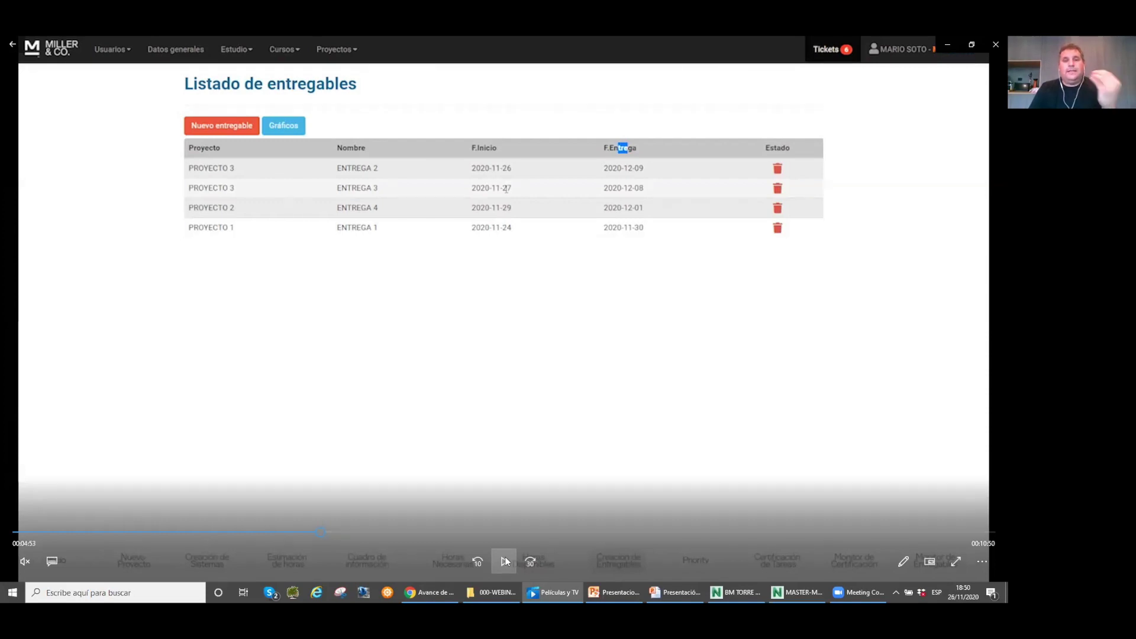
click(505, 560)
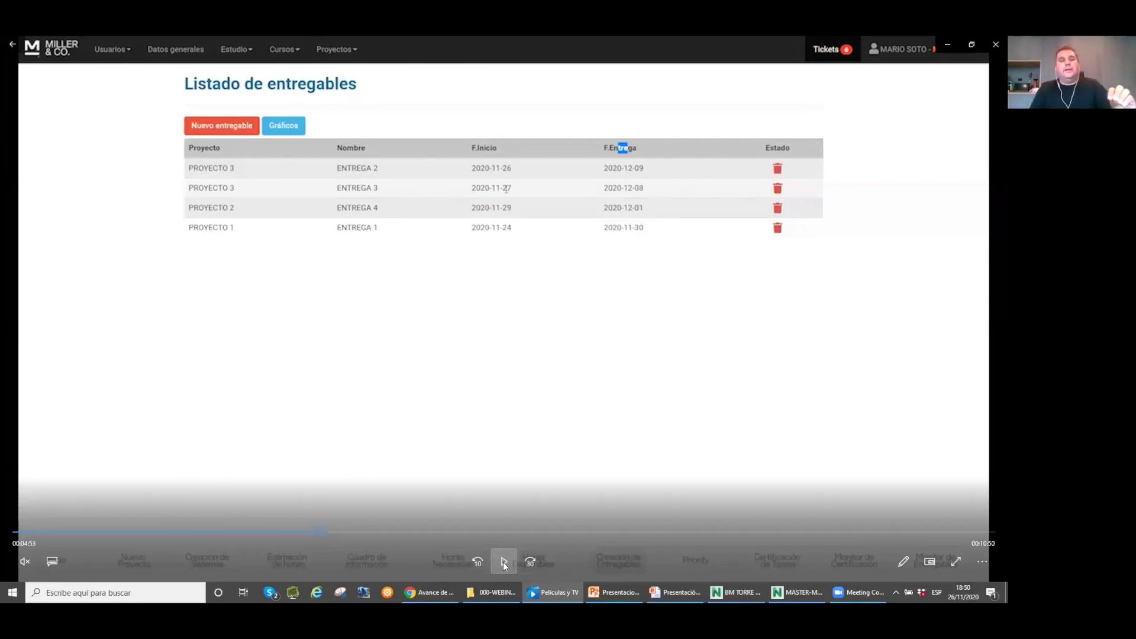
click(504, 566)
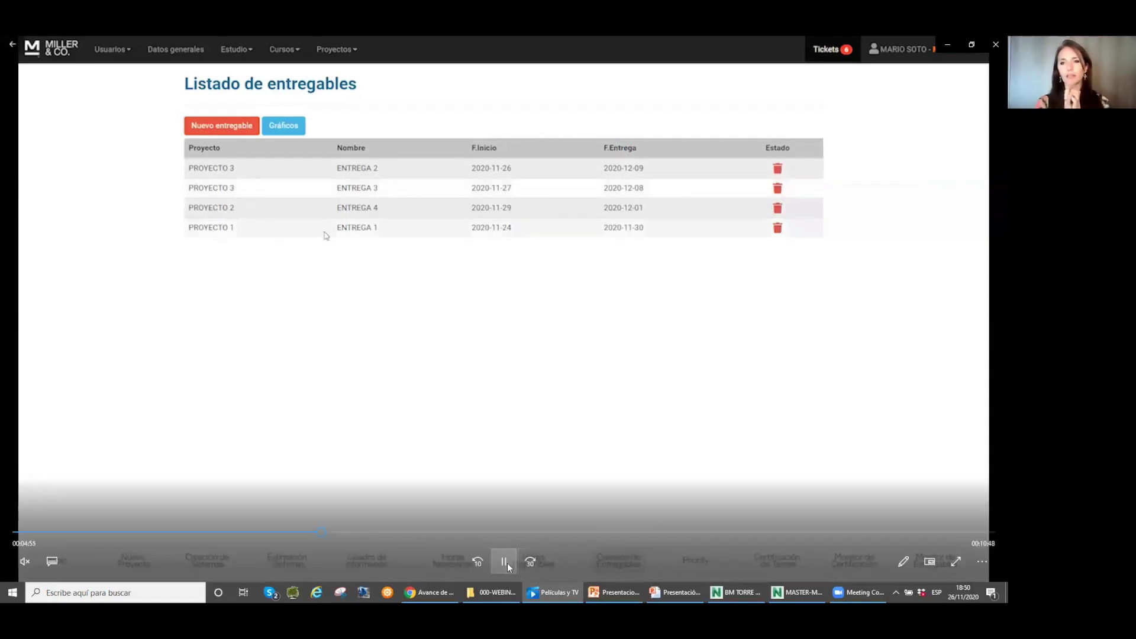
click(507, 566)
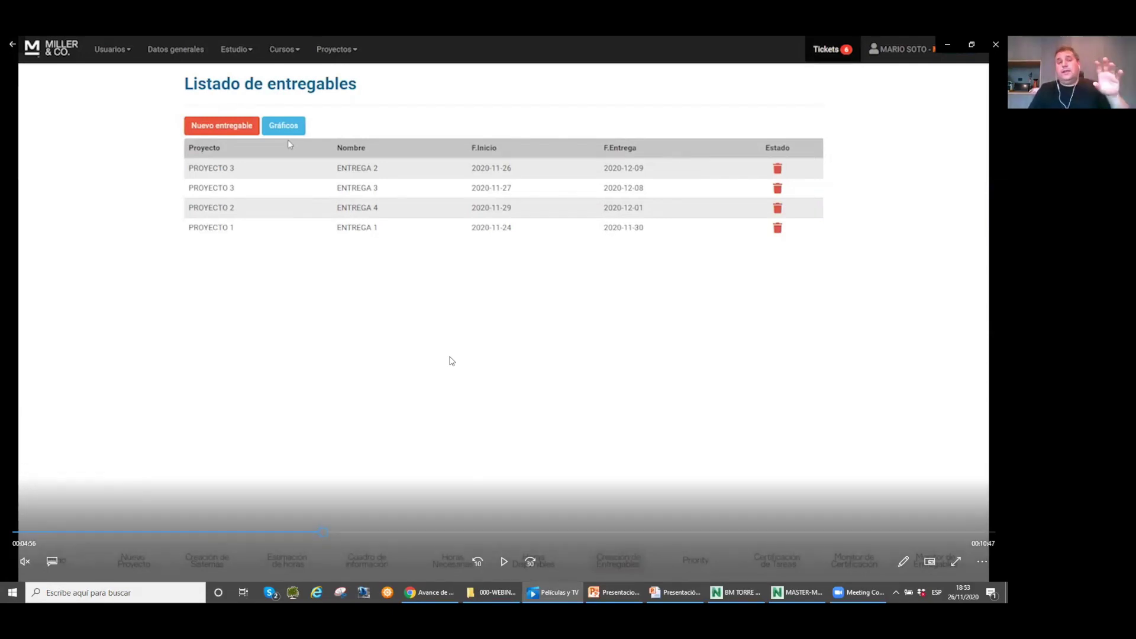
Step: Replay the video from Listado de entregables and pause on Gráficos de entregables, both without ENTREGA A and with it in the Gantt
mouse_move(513, 337)
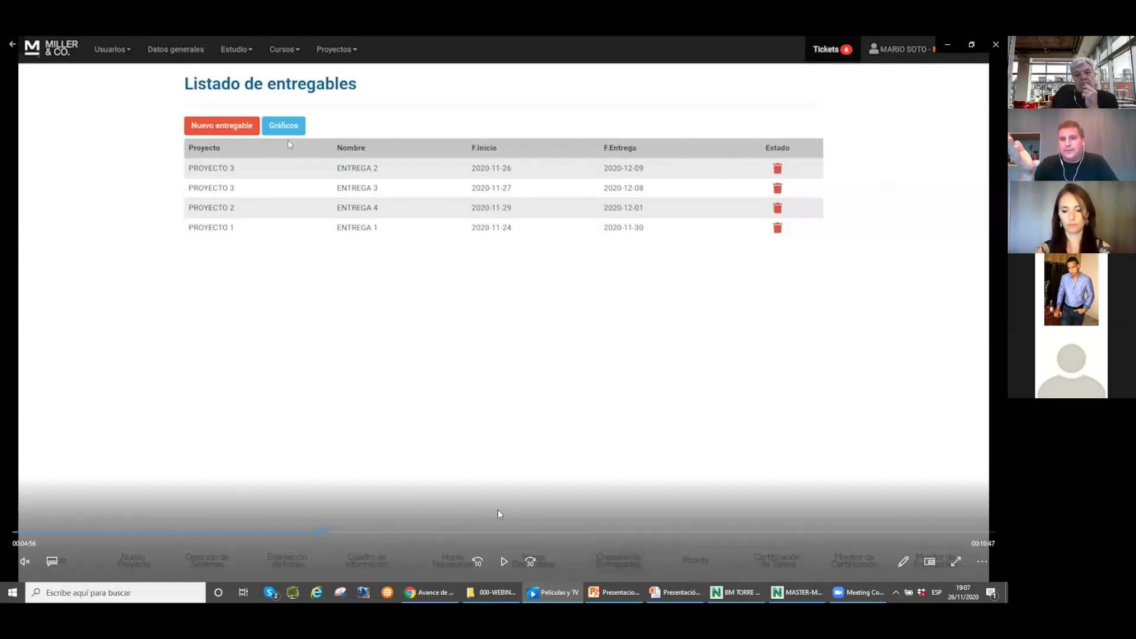
click(503, 562)
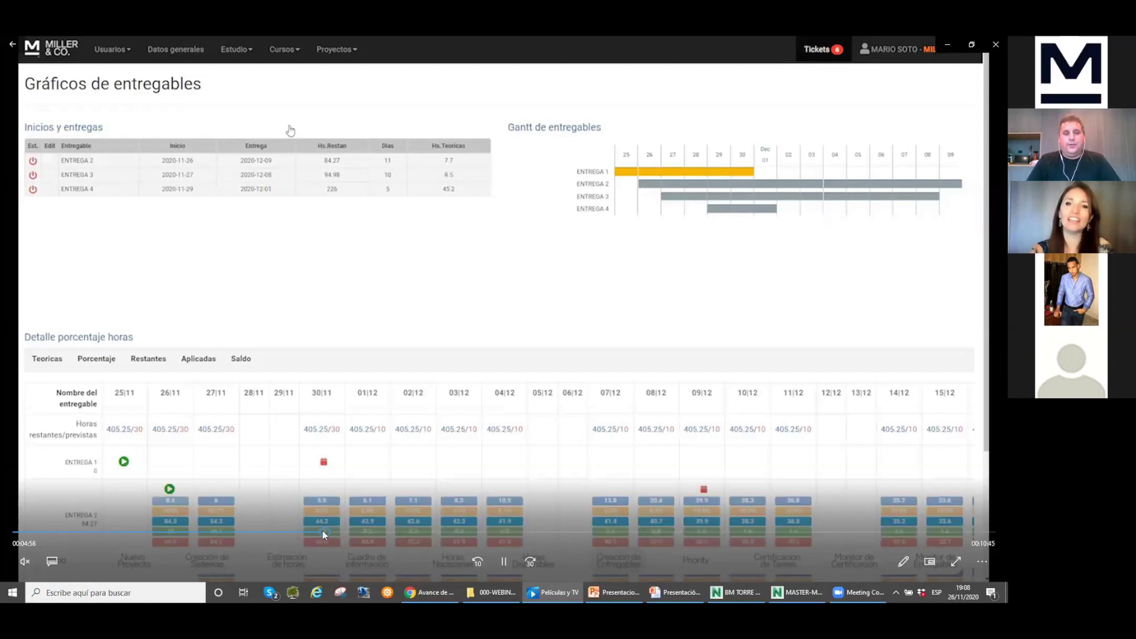
key(Left)
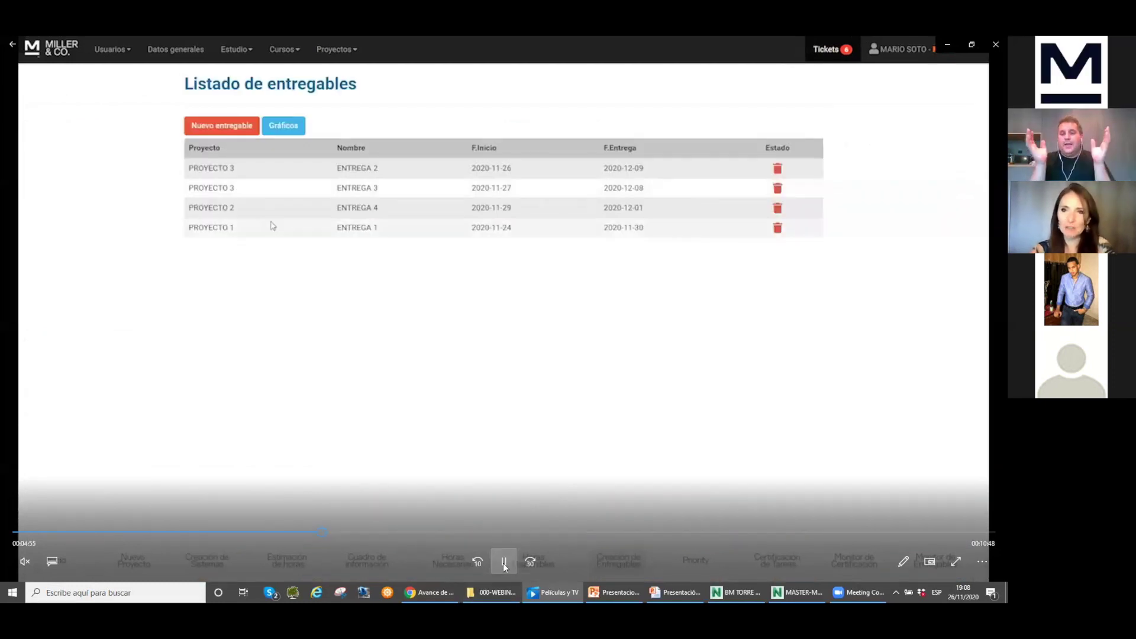
click(503, 563)
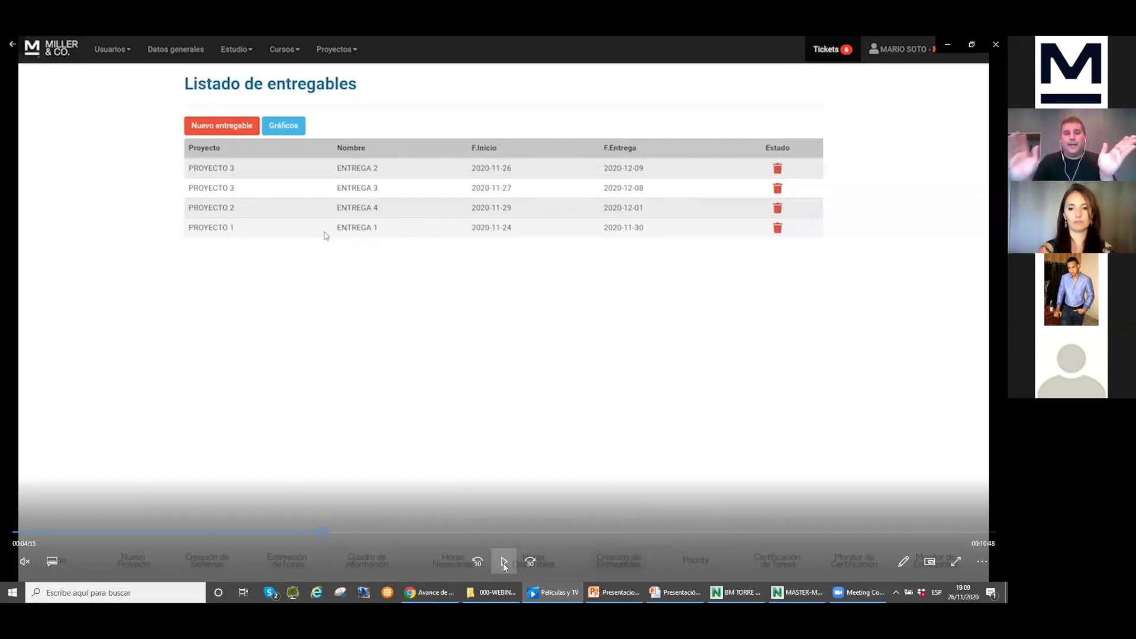
click(503, 562)
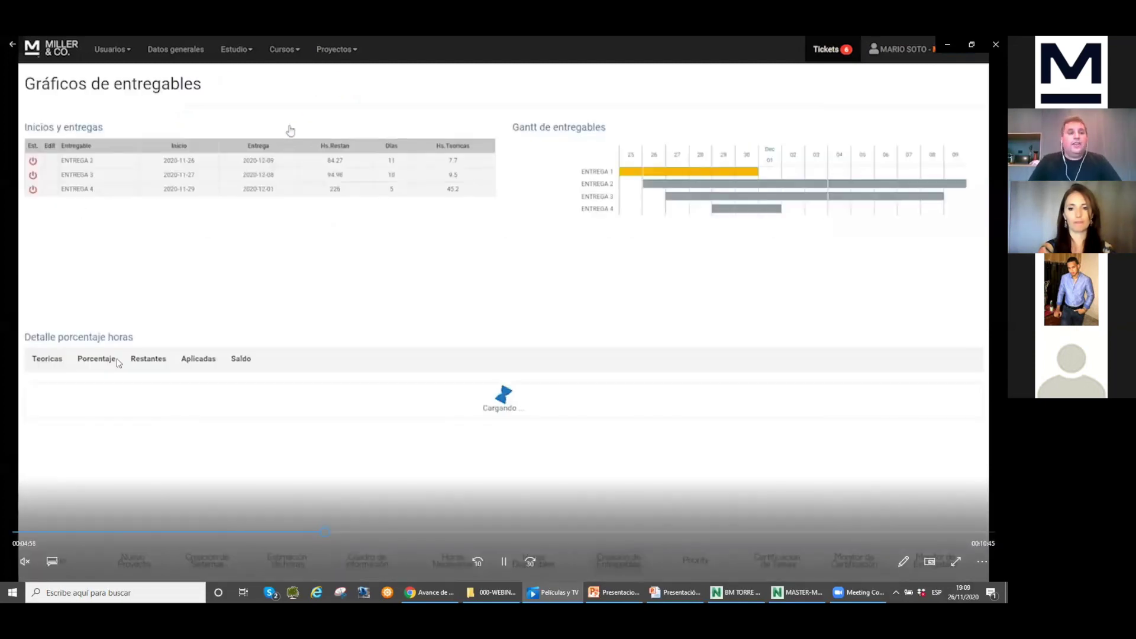
click(340, 184)
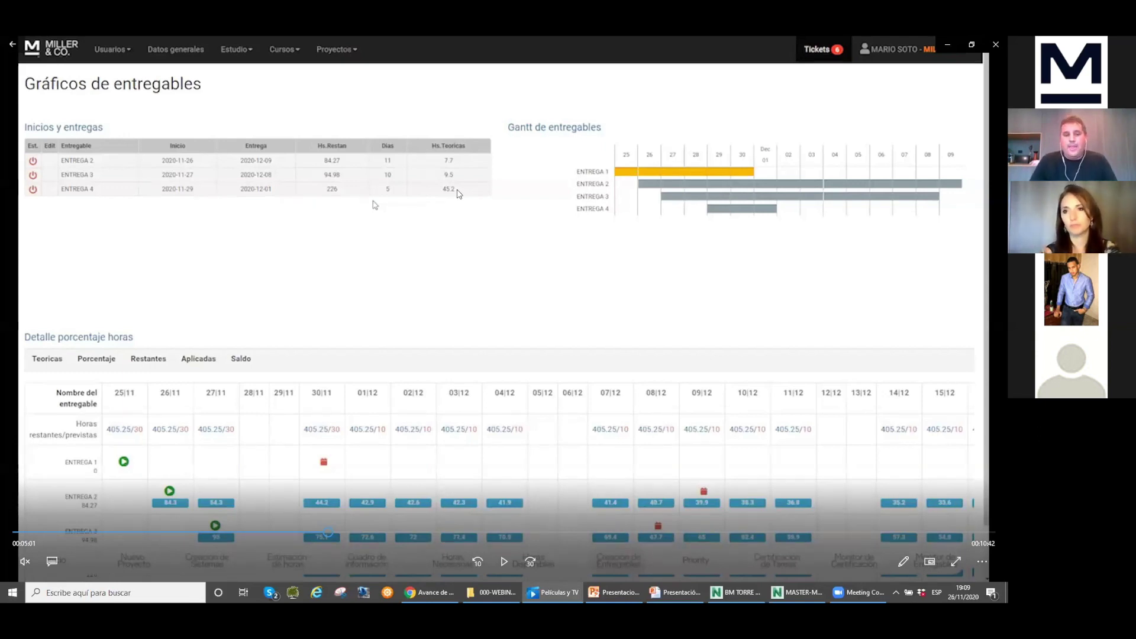
click(507, 562)
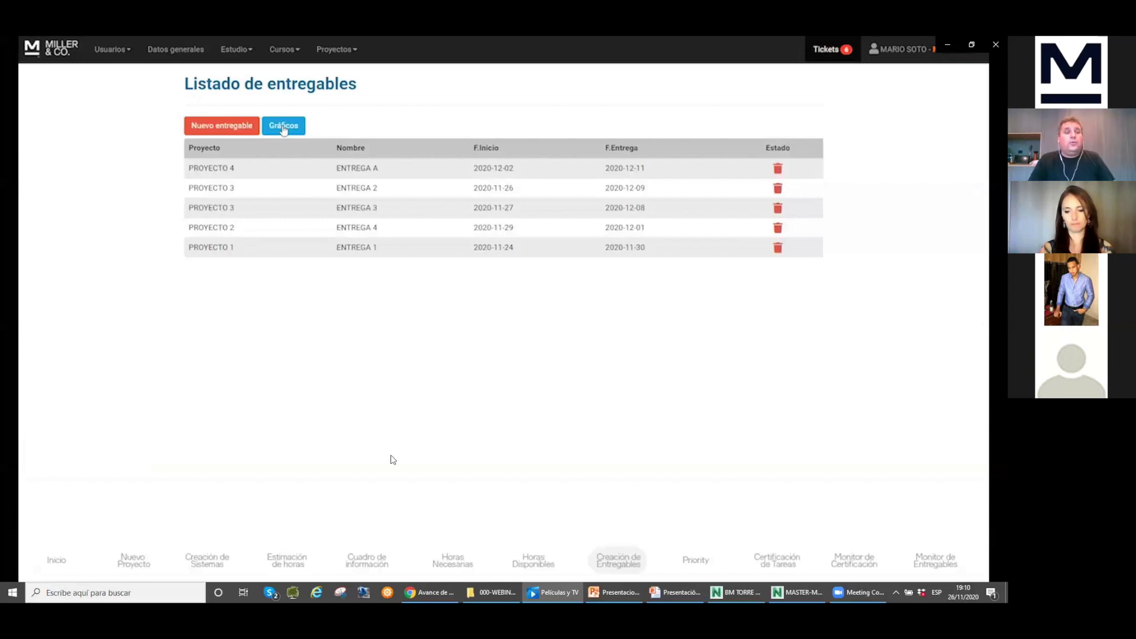
click(504, 556)
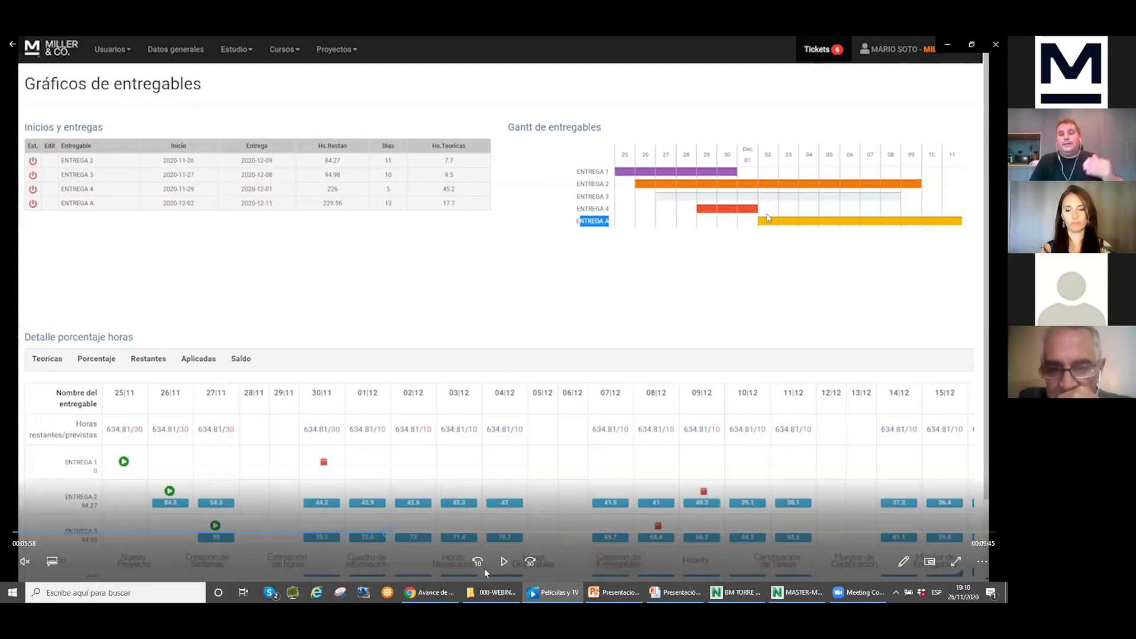
Step: Resume the video and examine the assignment of PROYECTO 4 ARQ tasks to a team member in Coordinación de trabajos
click(503, 562)
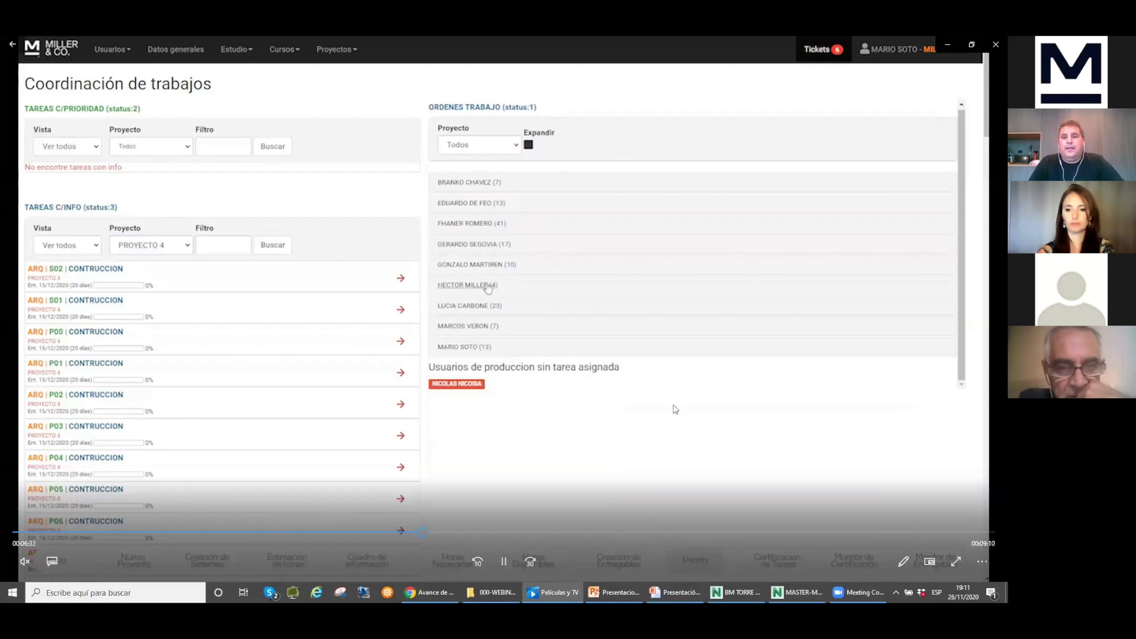
click(504, 561)
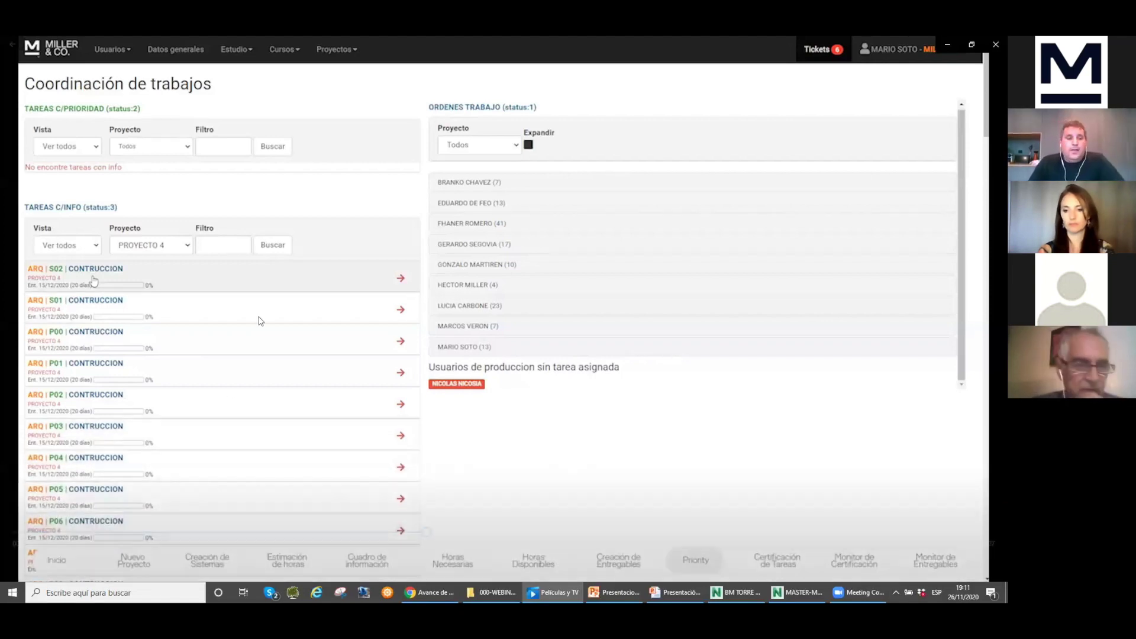
click(583, 173)
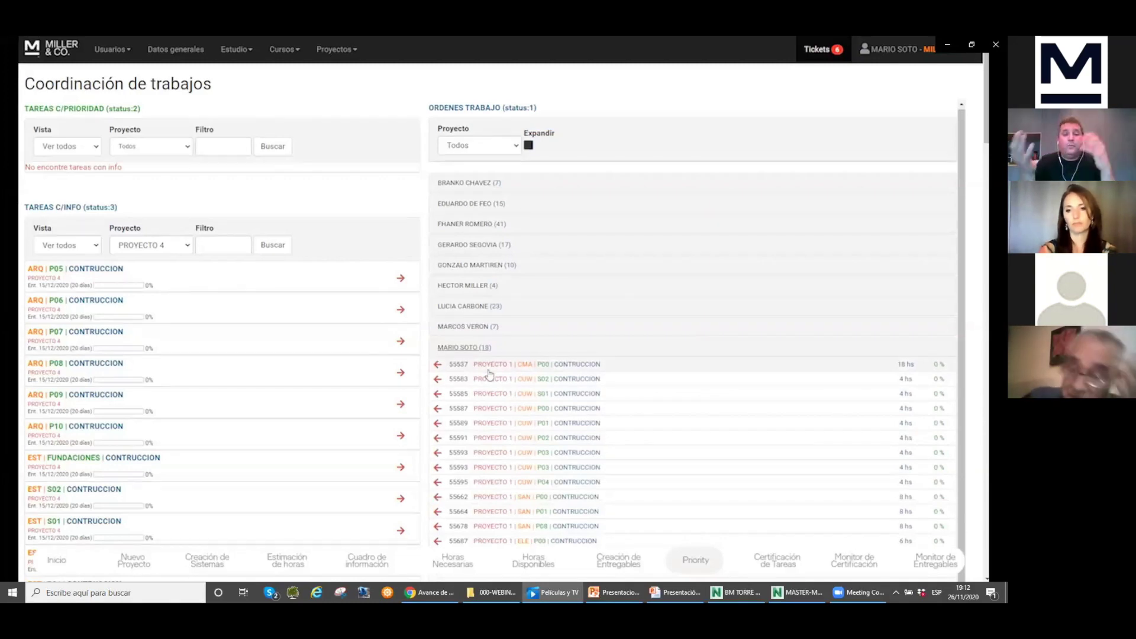
scroll(479, 414, down, 2)
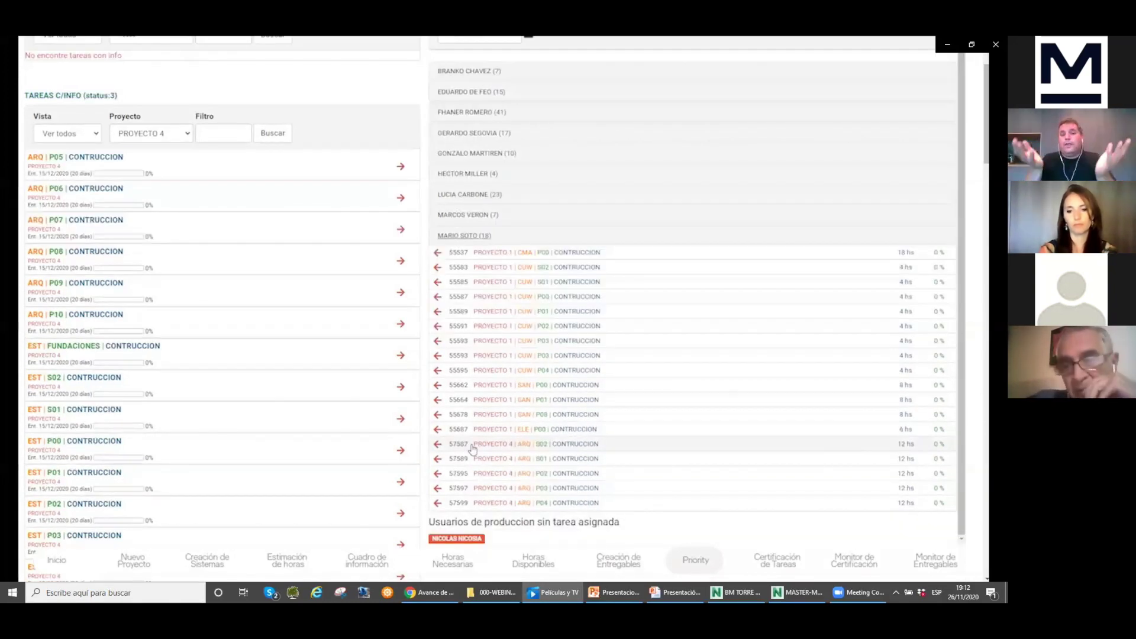
drag(472, 445, 640, 506)
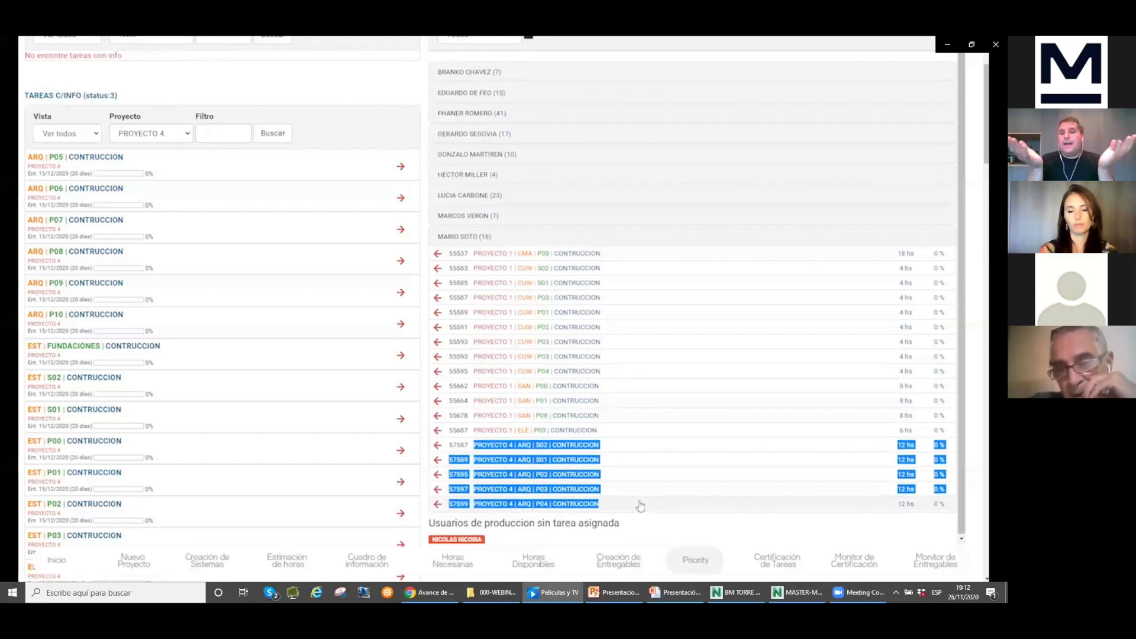
Step: Watch the Certificación de Tareas section, covering PROYECTO 4's expanded EST progress and the EST S02 task certification at 90%
click(777, 560)
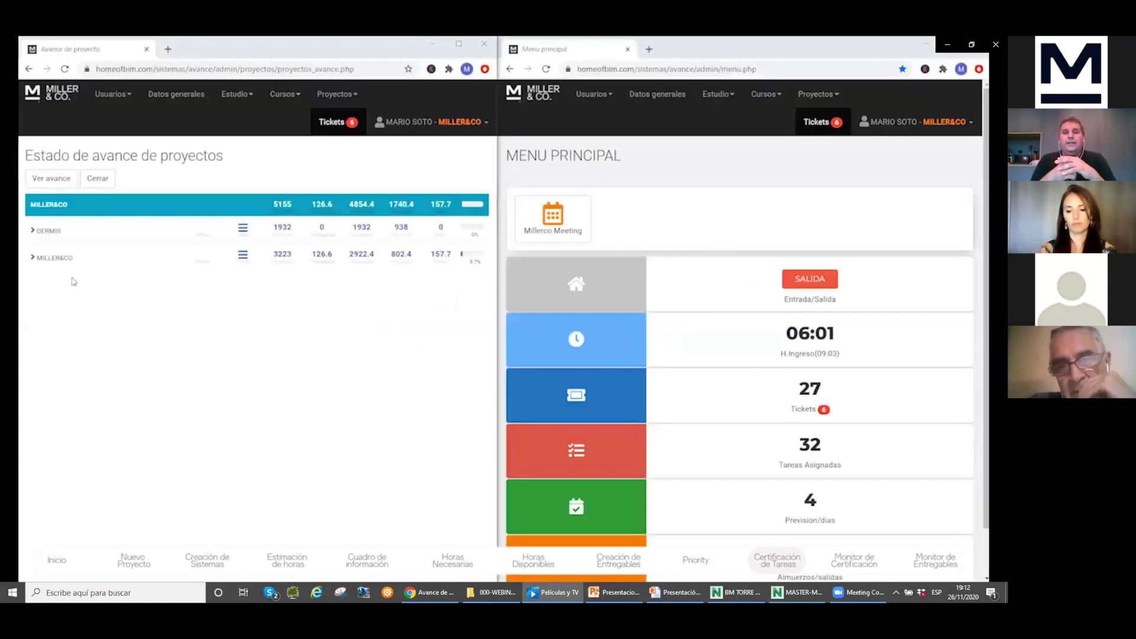
click(33, 230)
click(41, 257)
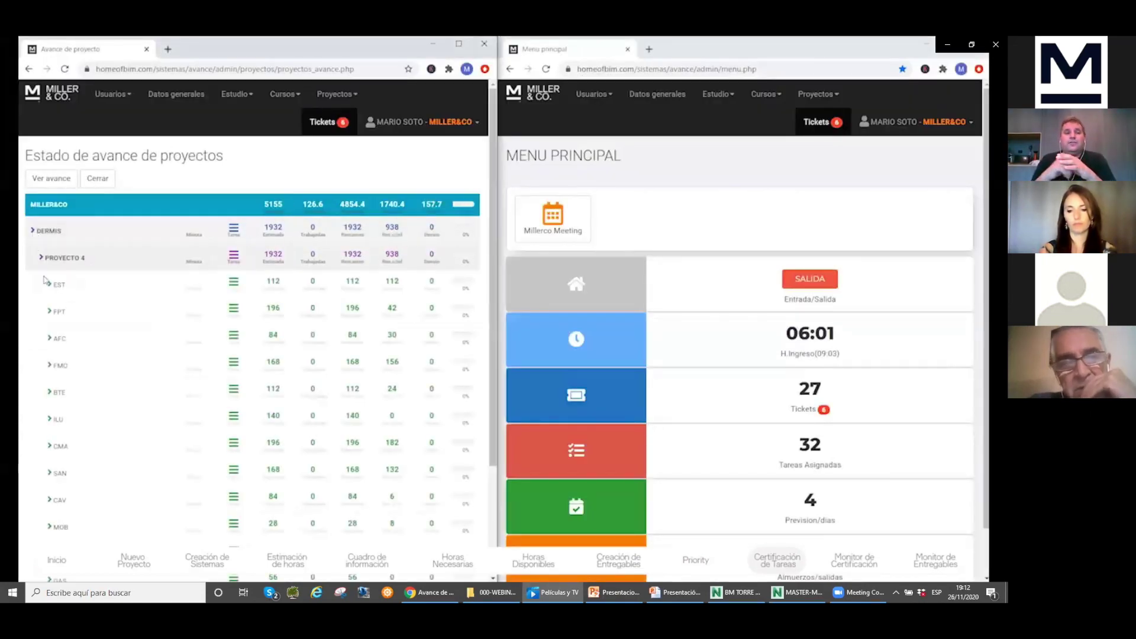
click(49, 285)
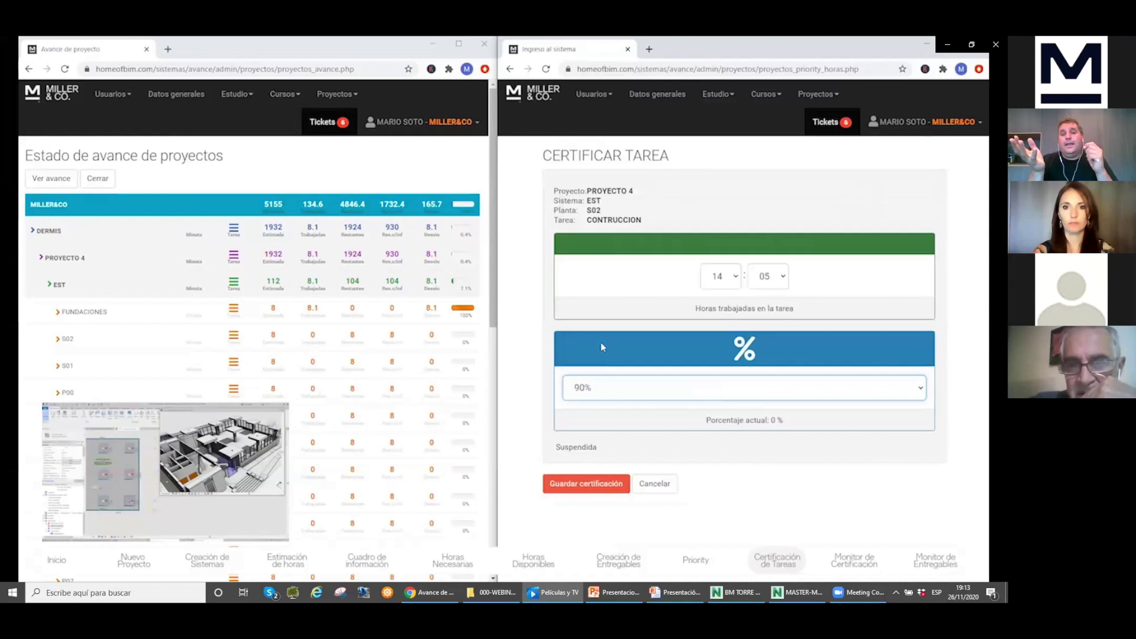
click(597, 484)
click(733, 358)
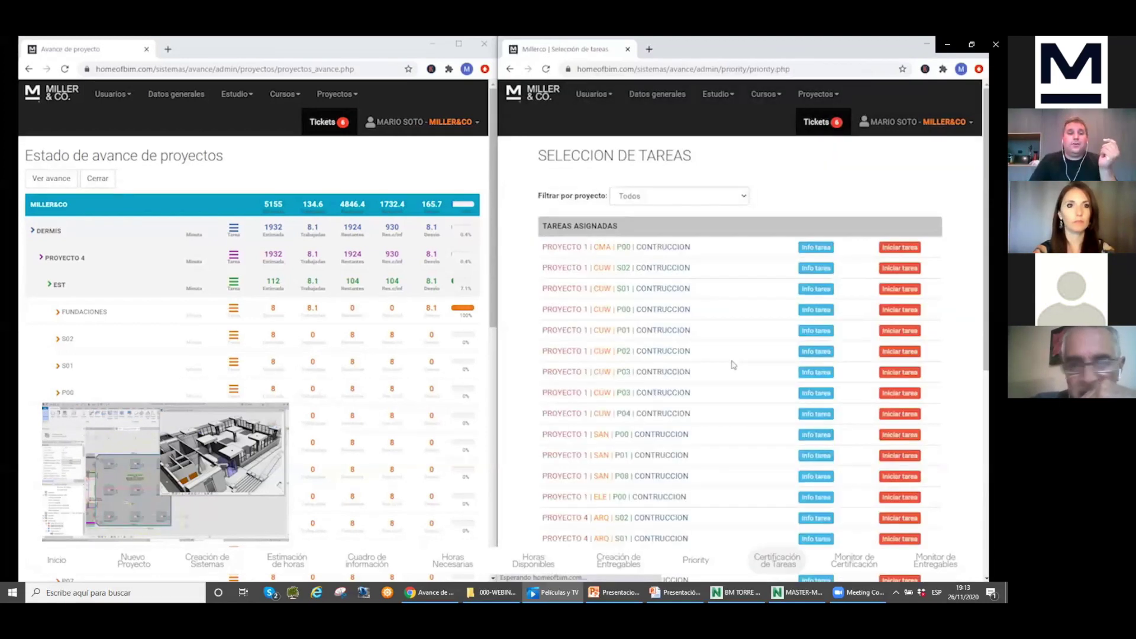
Step: Watch the Monitor de Certificación and Monitor de Entregables sections, pause at the Ticket / Tarea title and bring up the open windows overview
mouse_move(332, 317)
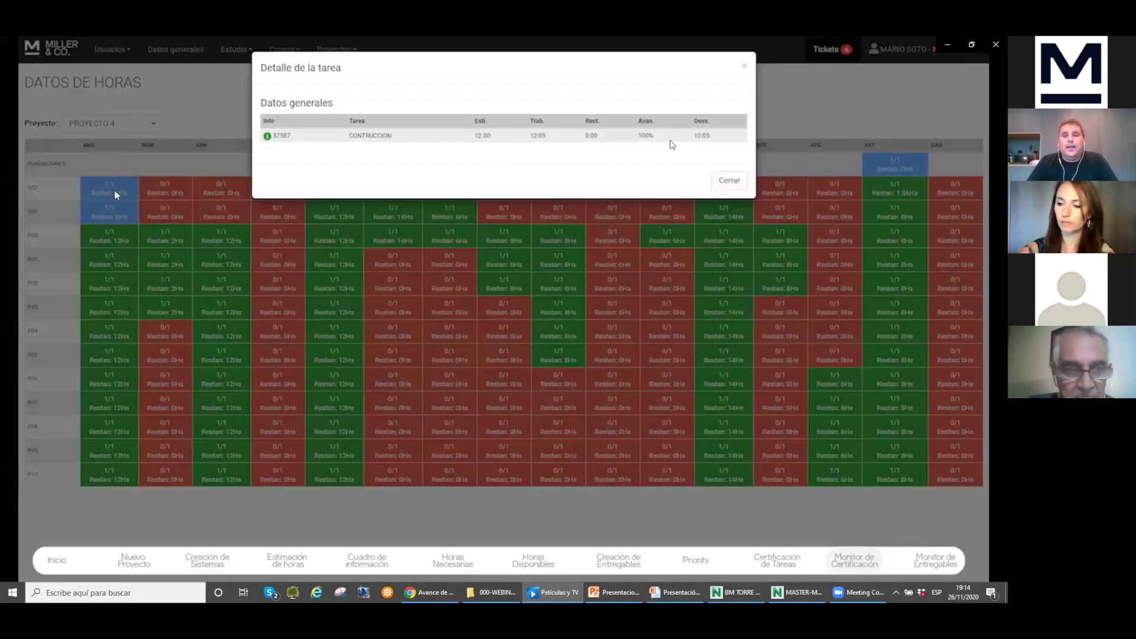
mouse_move(851, 201)
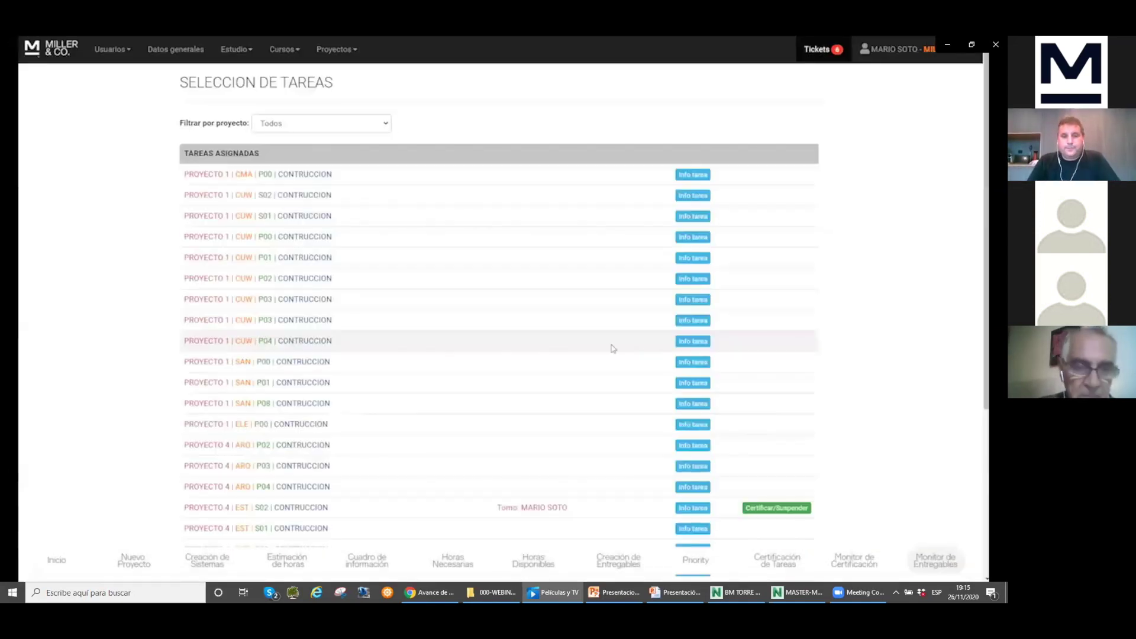
mouse_move(828, 338)
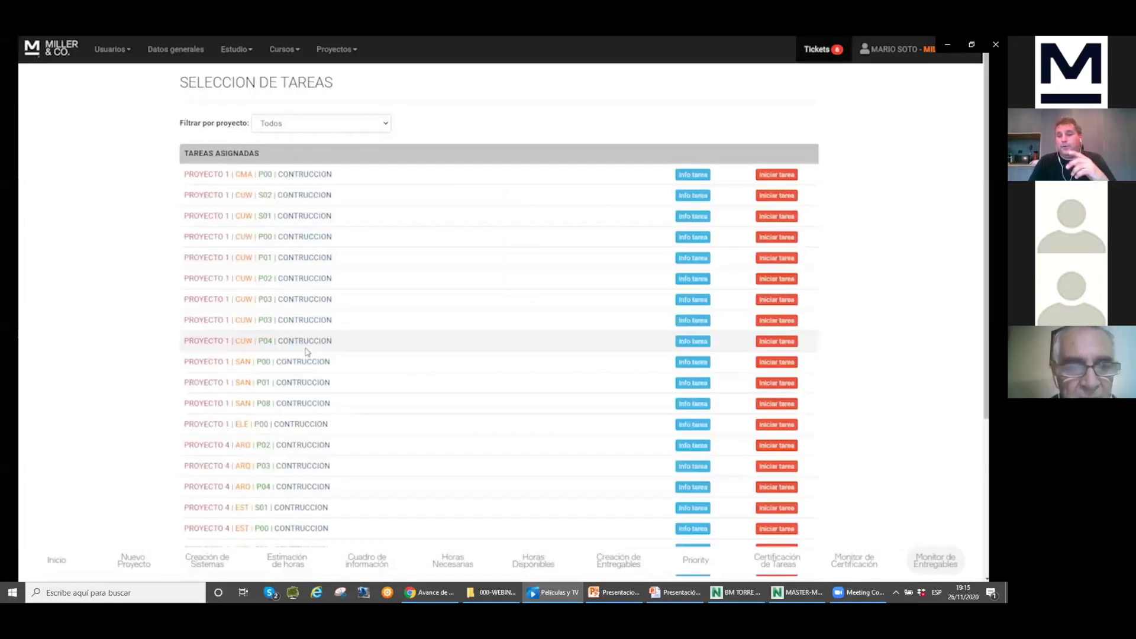
mouse_move(854, 309)
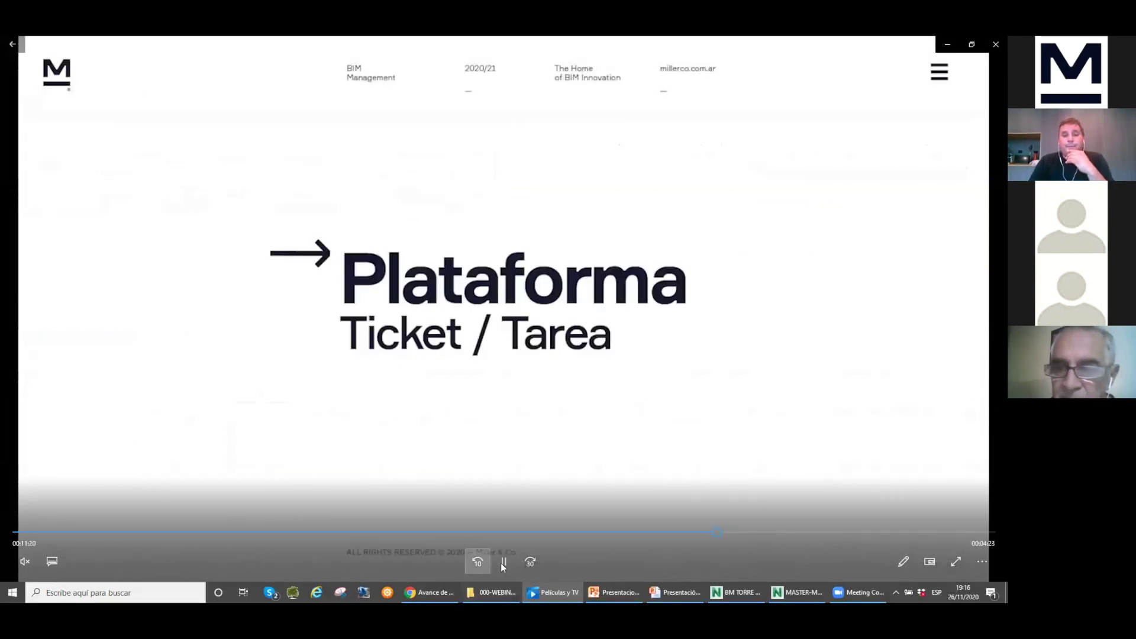
click(503, 563)
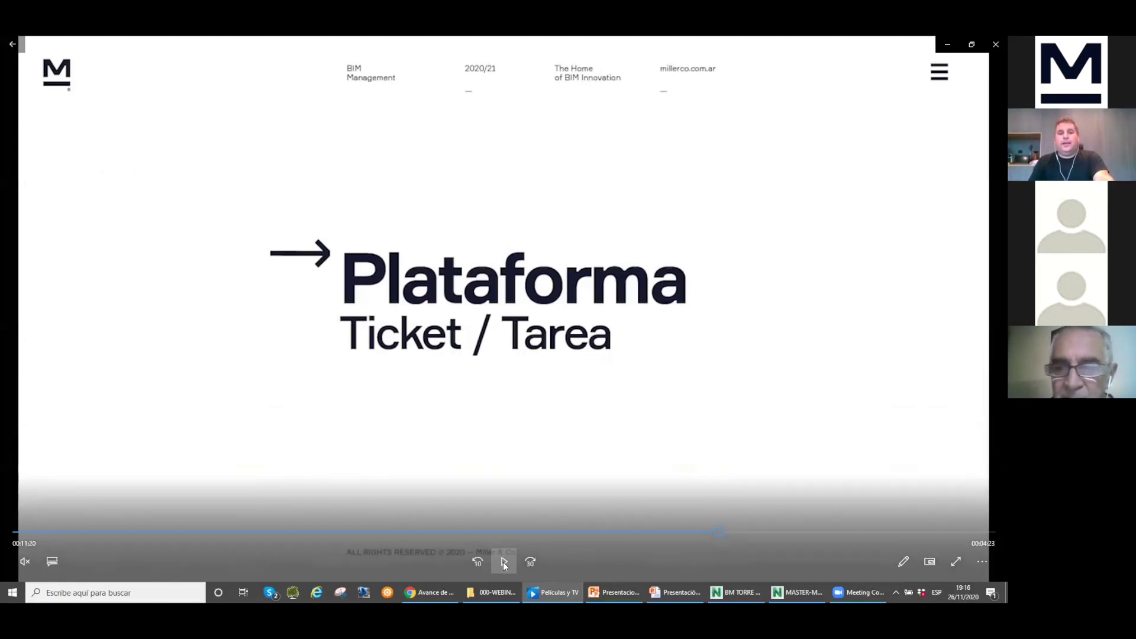
key(alt+Tab)
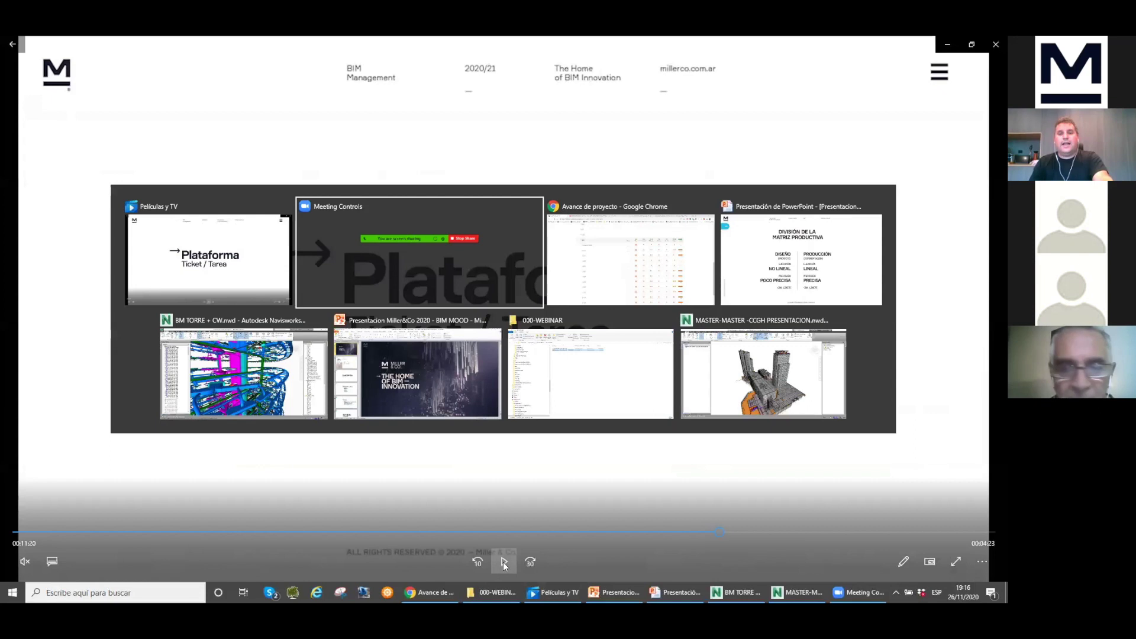
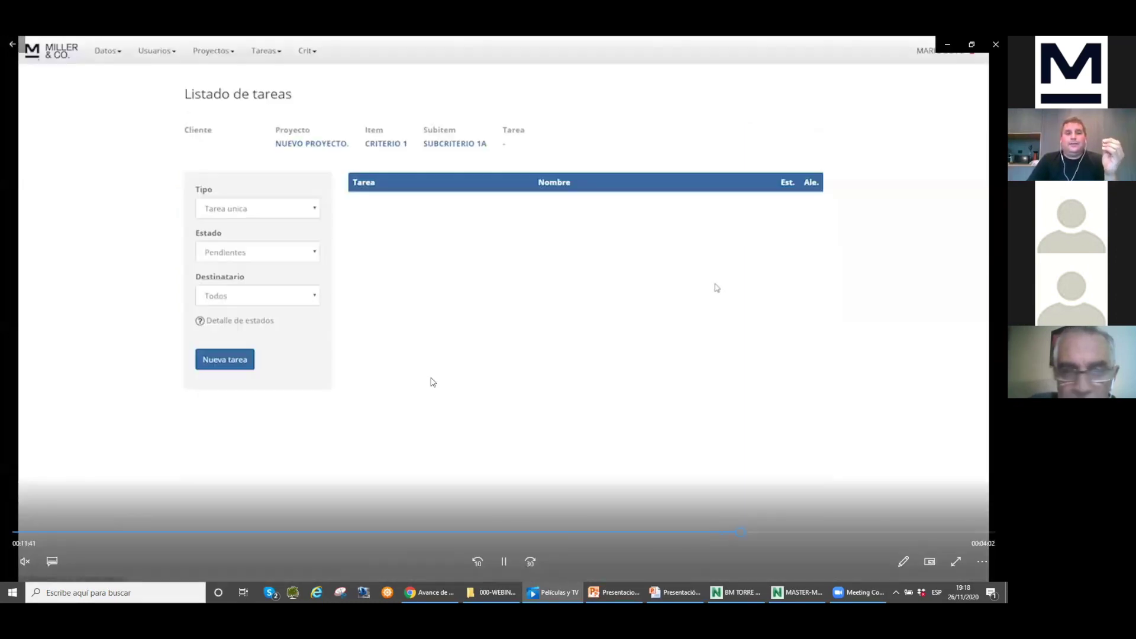
Step: Watch the creation of TAREA NUEVA under SUBCRITERIO 1A, and pause the video on the MILLER&CO topic list in the Minutas section
click(740, 534)
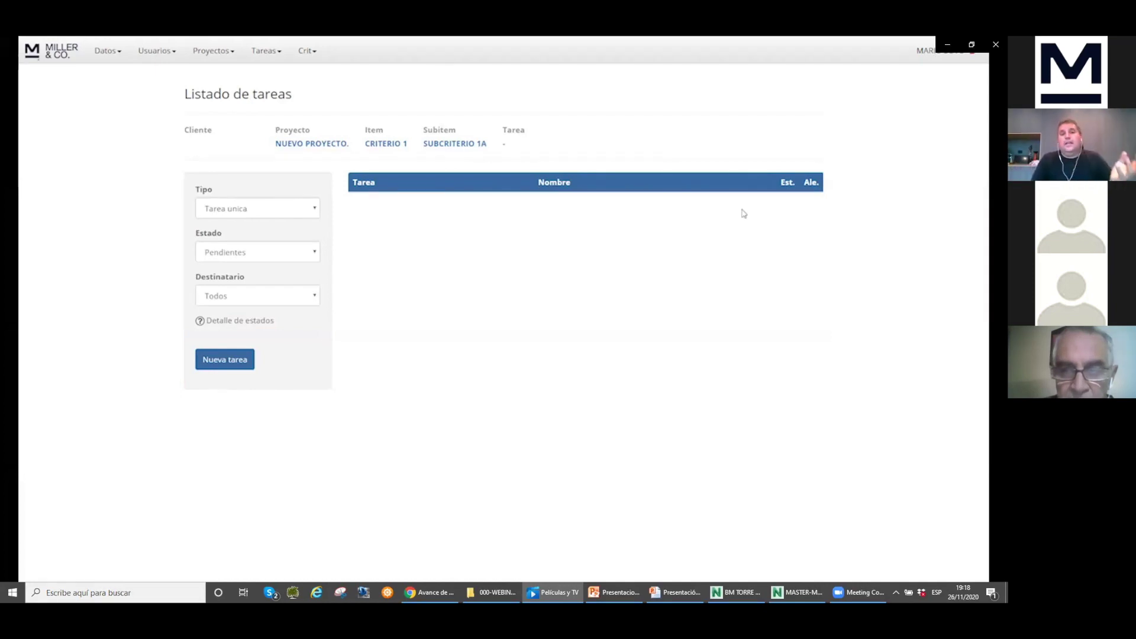
mouse_move(478, 218)
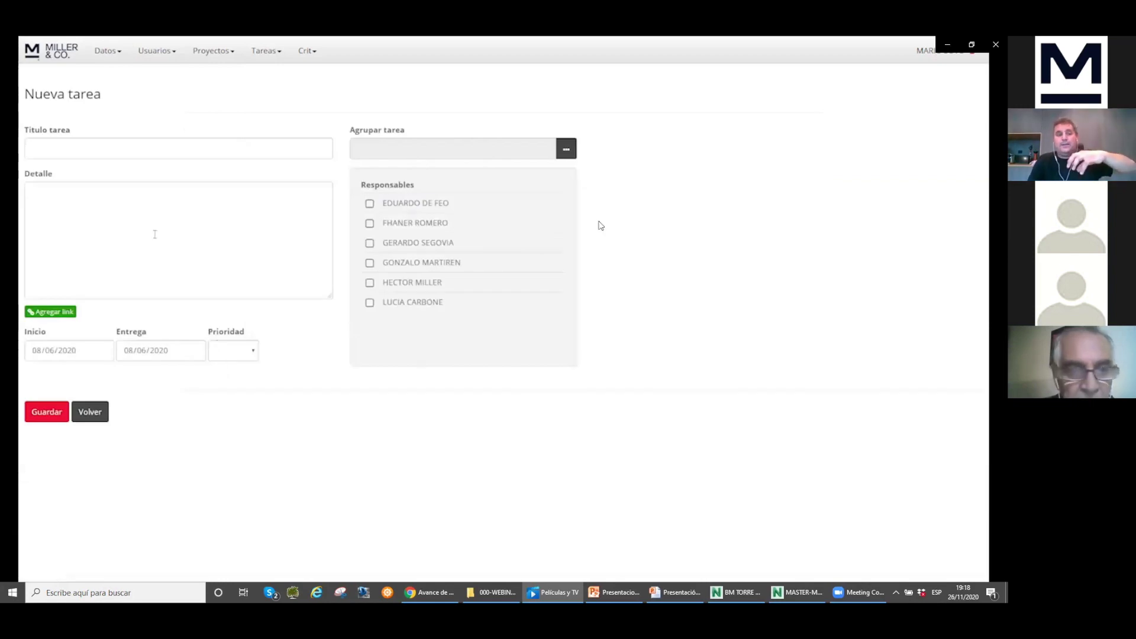
mouse_move(537, 215)
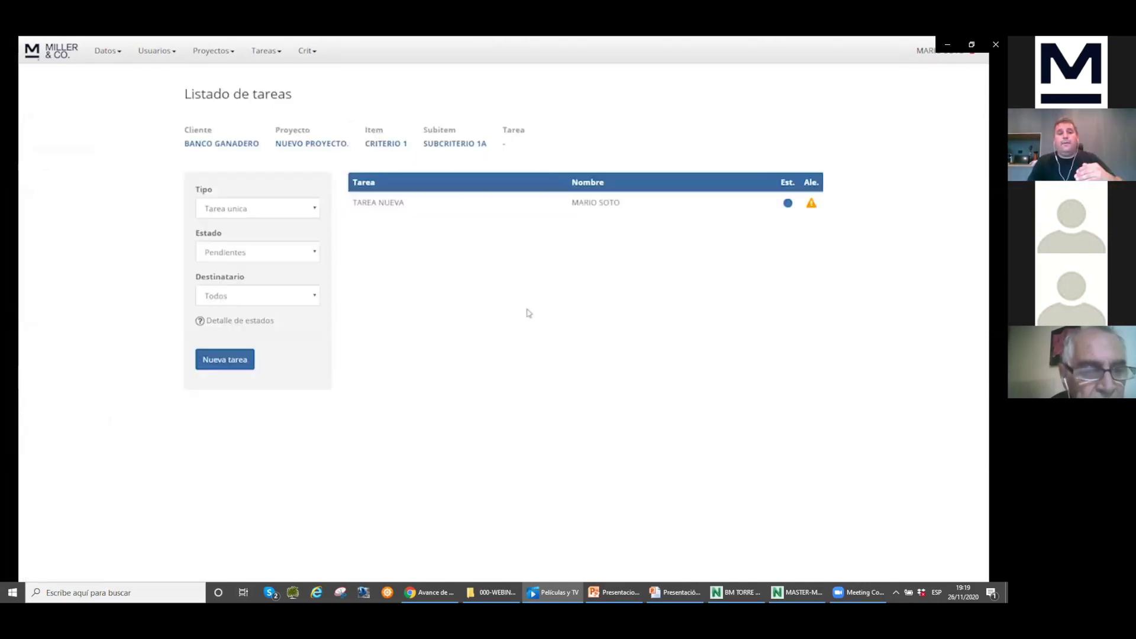
mouse_move(523, 243)
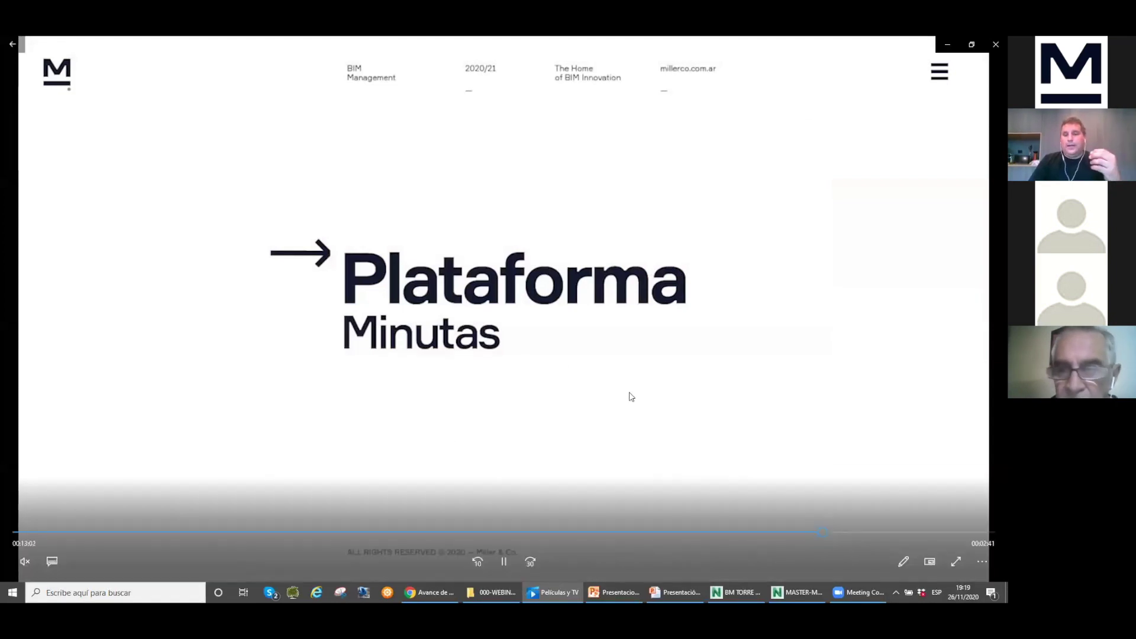
click(500, 562)
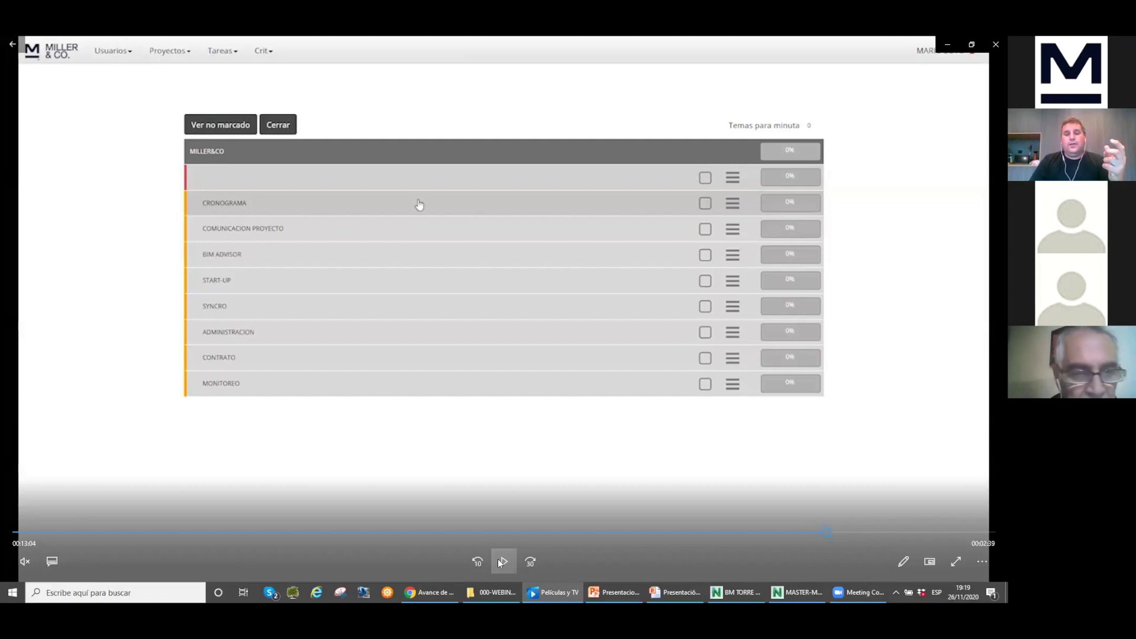
Step: Resume the video and watch the START-UP topics expand and the 01-PROTOCOLO BIM - FASE FACTIBILIDAD - 1.pdf document open
click(499, 562)
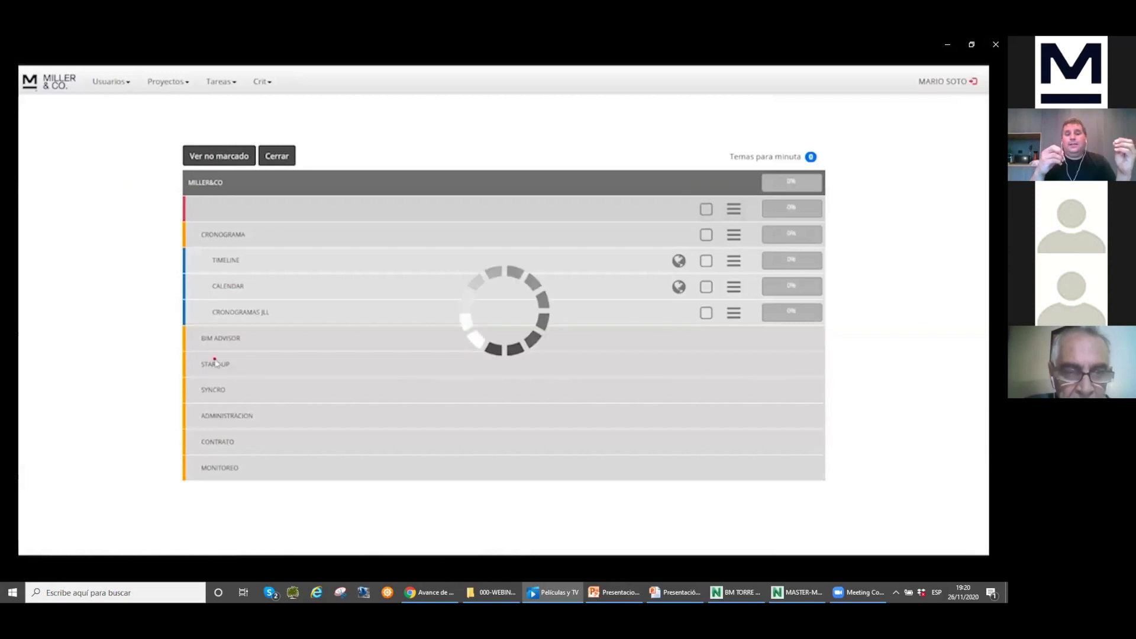
click(229, 338)
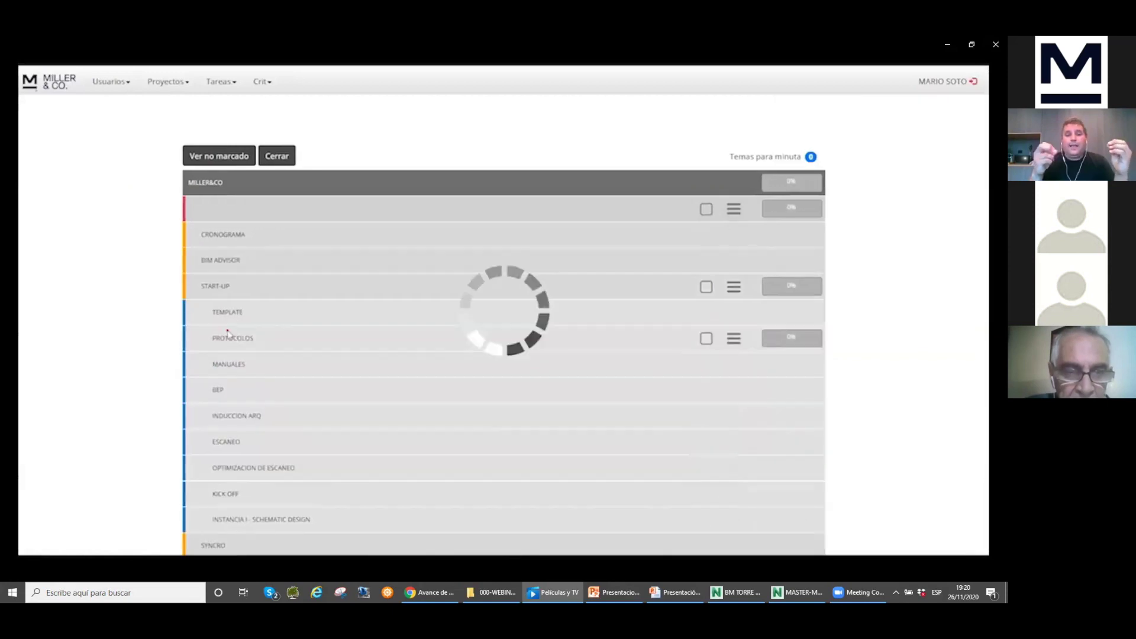
click(674, 390)
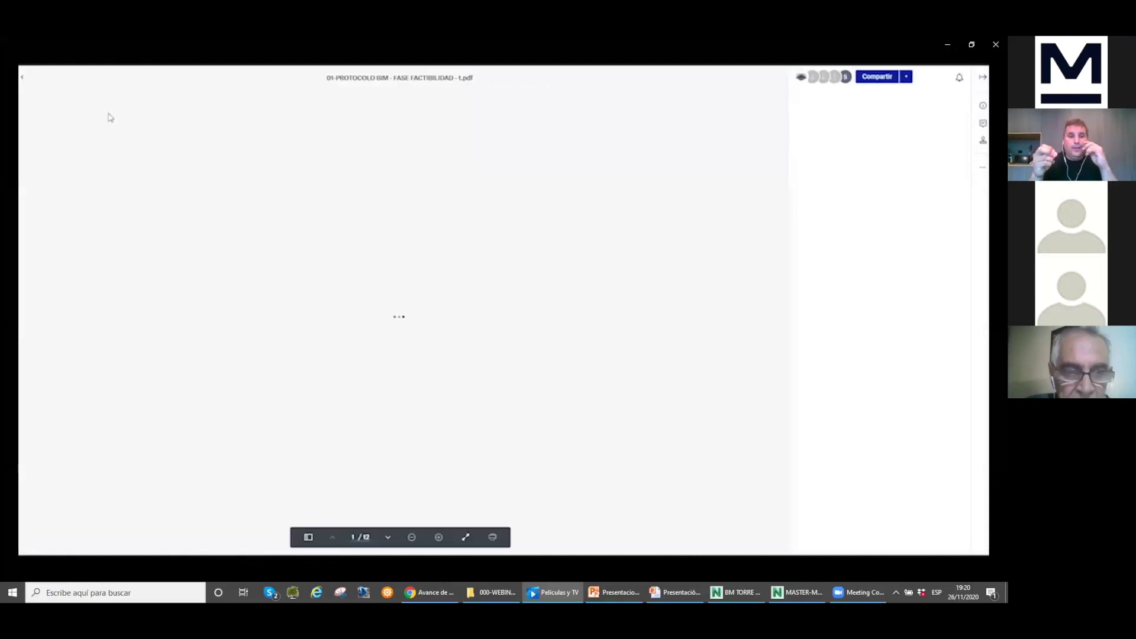
click(981, 76)
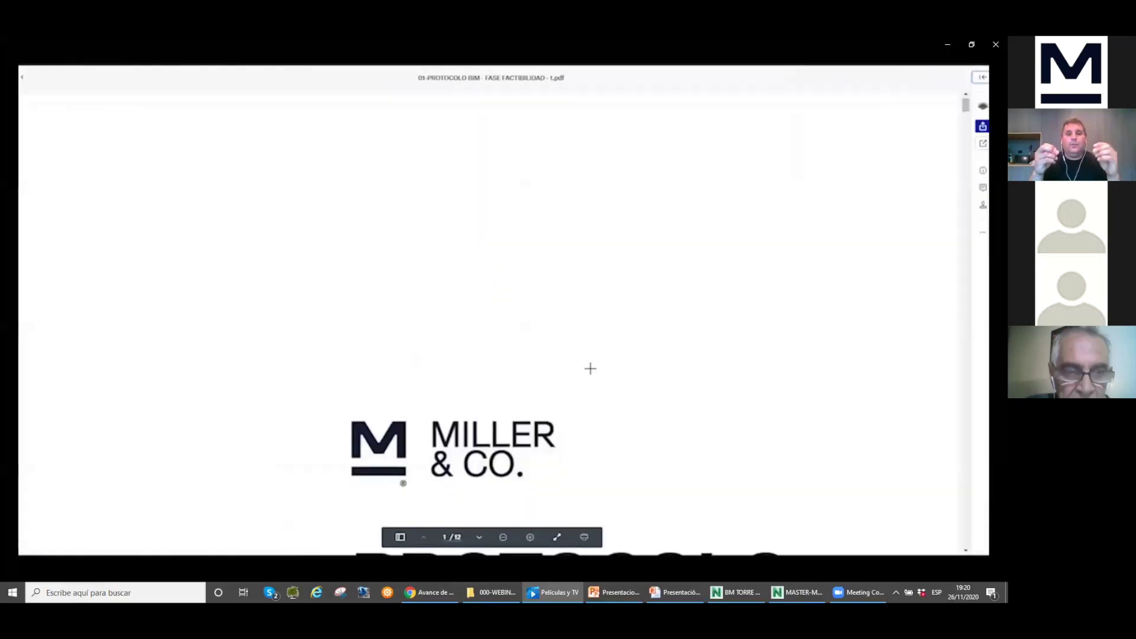
Step: Examine the BIM protocol document's cover and CONTENIDO page in the video
scroll(588, 371, down, 15)
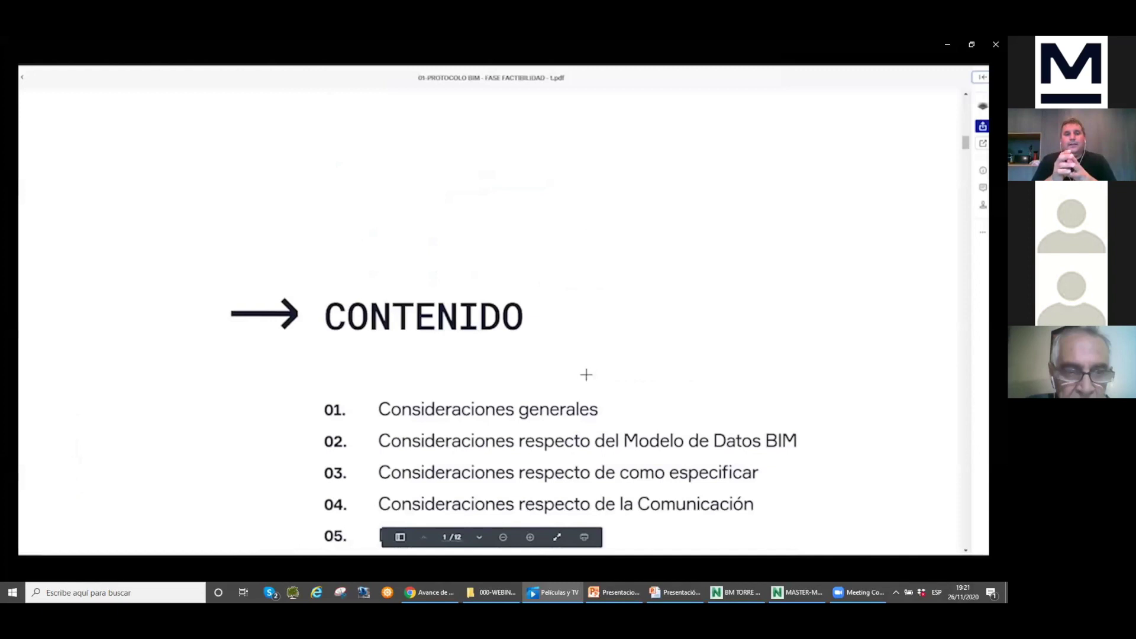
scroll(585, 374, down, 5)
scroll(586, 375, down, 6)
scroll(586, 376, down, 5)
scroll(585, 376, down, 5)
Step: Watch THE TEMPLATE slides on Estructura de Datos and the BIMBOX-TEMPLATE and Dropbox MODEL folder structures
key(F11)
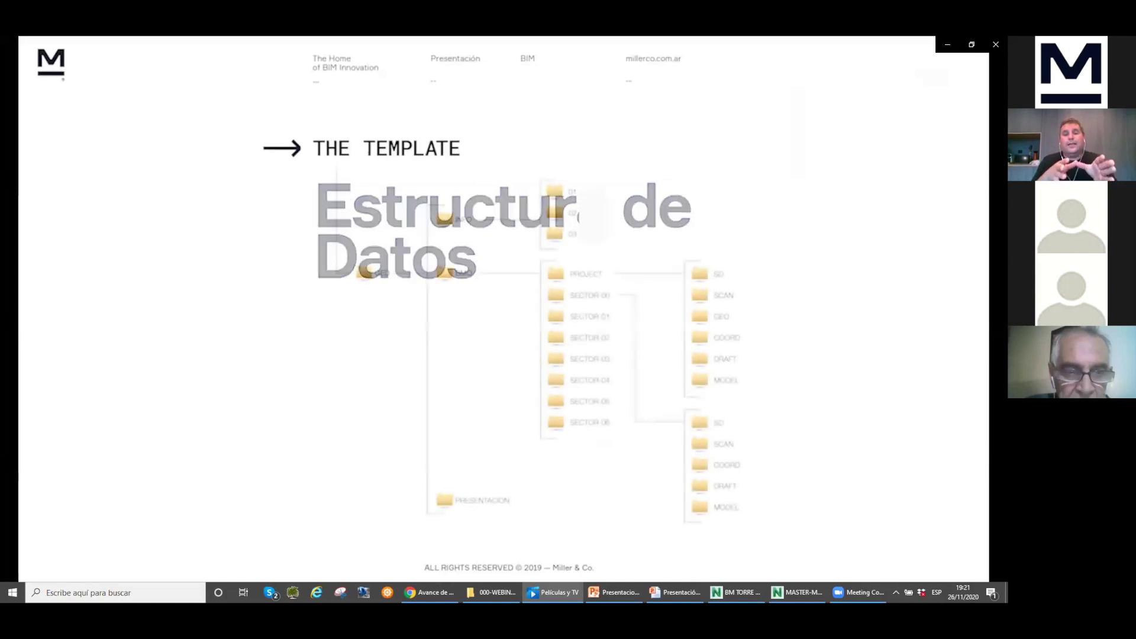
key(Right)
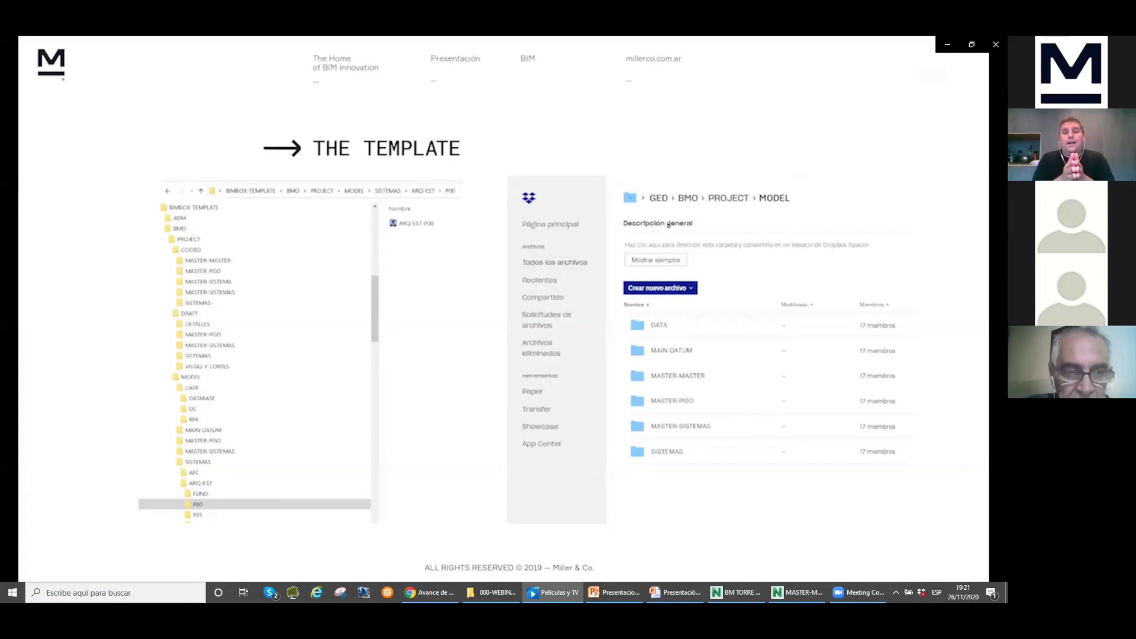
key(Right)
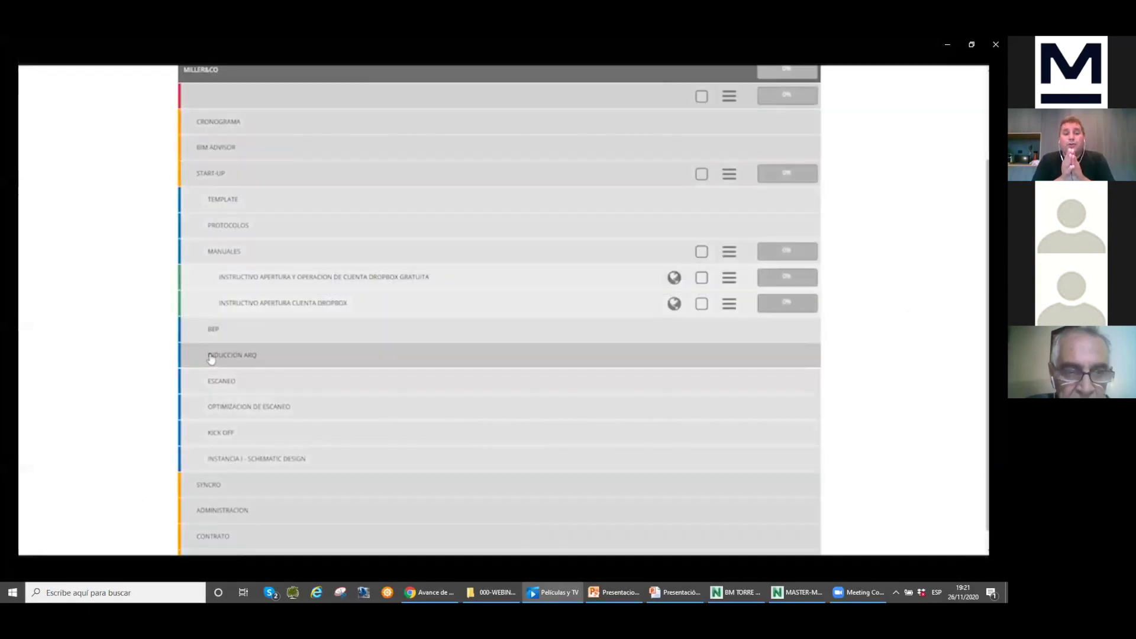
Step: Watch the INDUCCION ARQ topic expand and examine its linked Programa de actividades document with the three-day module schedule
click(210, 357)
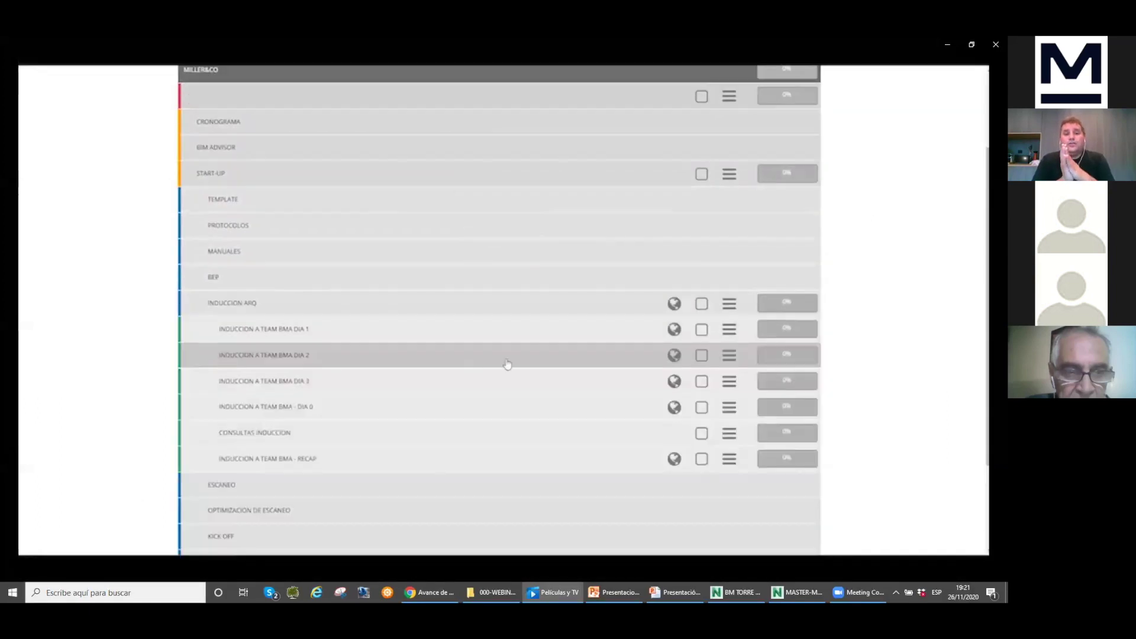
click(674, 305)
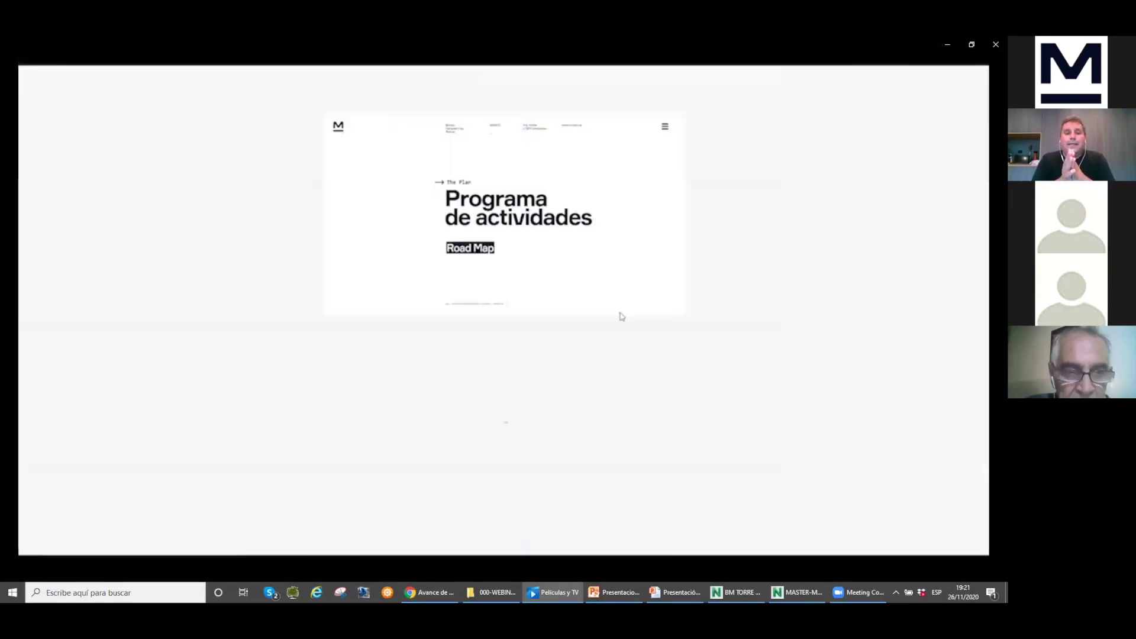
scroll(614, 325, down, 3)
scroll(614, 324, down, 5)
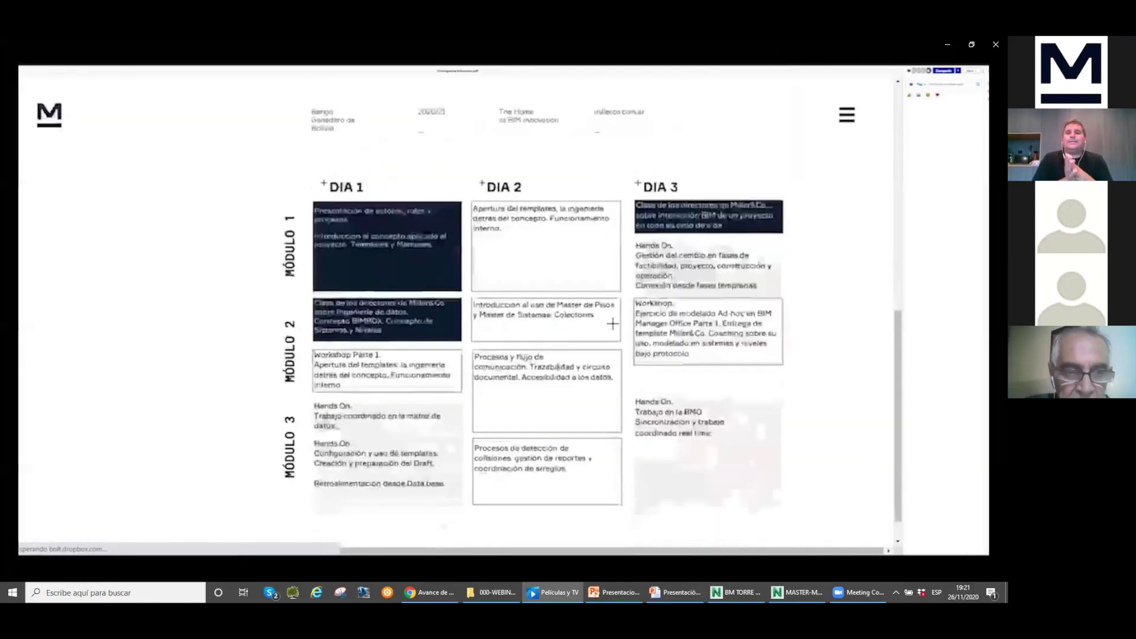
key(ctrl+w)
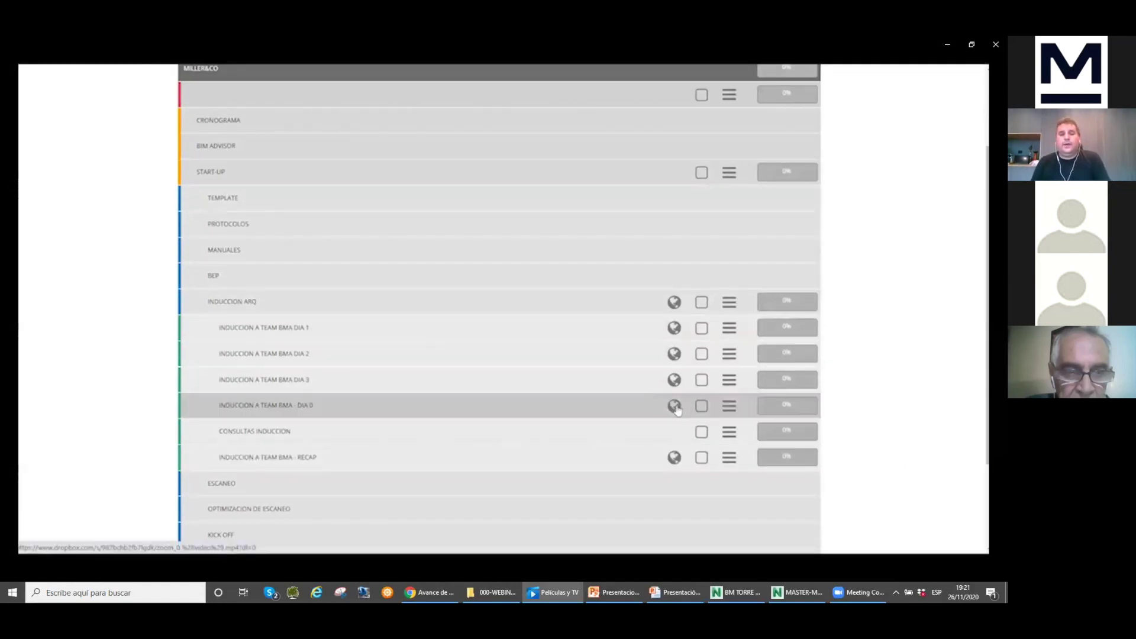
Step: Watch the INDUCCION A TEAM BMA - DIA 0 link and the SYNCRO topics, including ESTRUCTURA DE CARPETAS and ESQUEMA DE SINCRONIZACION
click(675, 407)
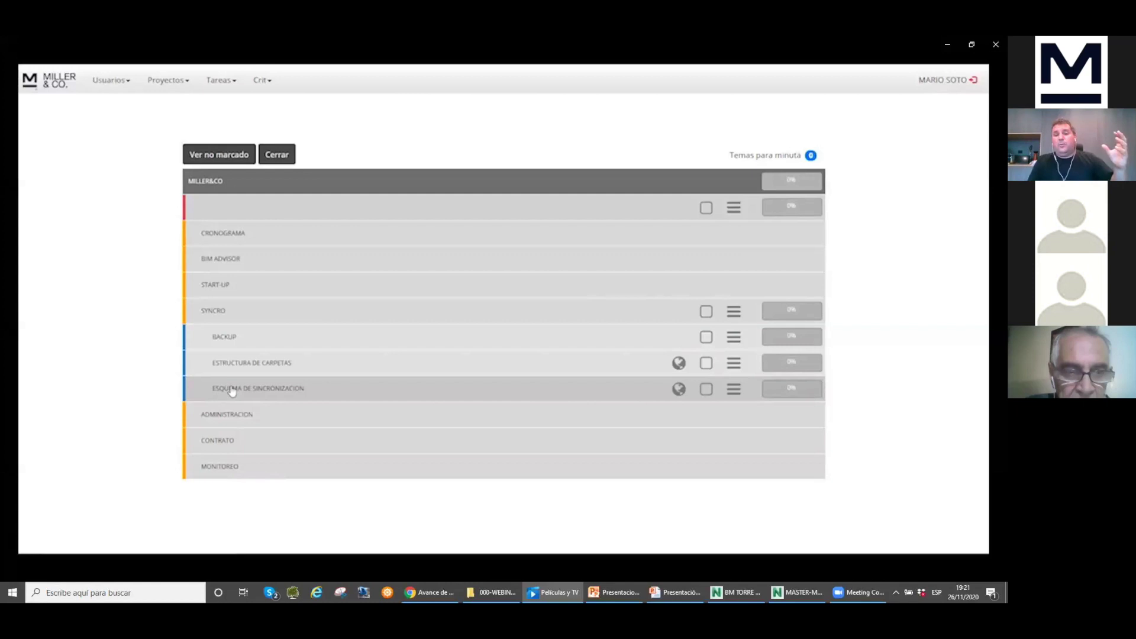
mouse_move(621, 367)
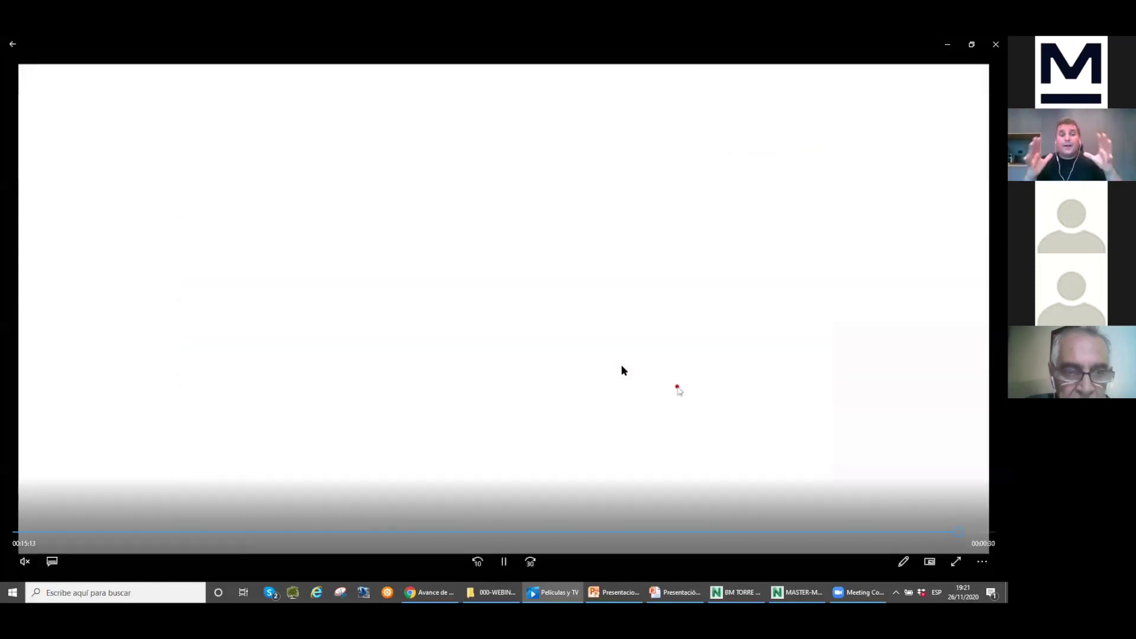